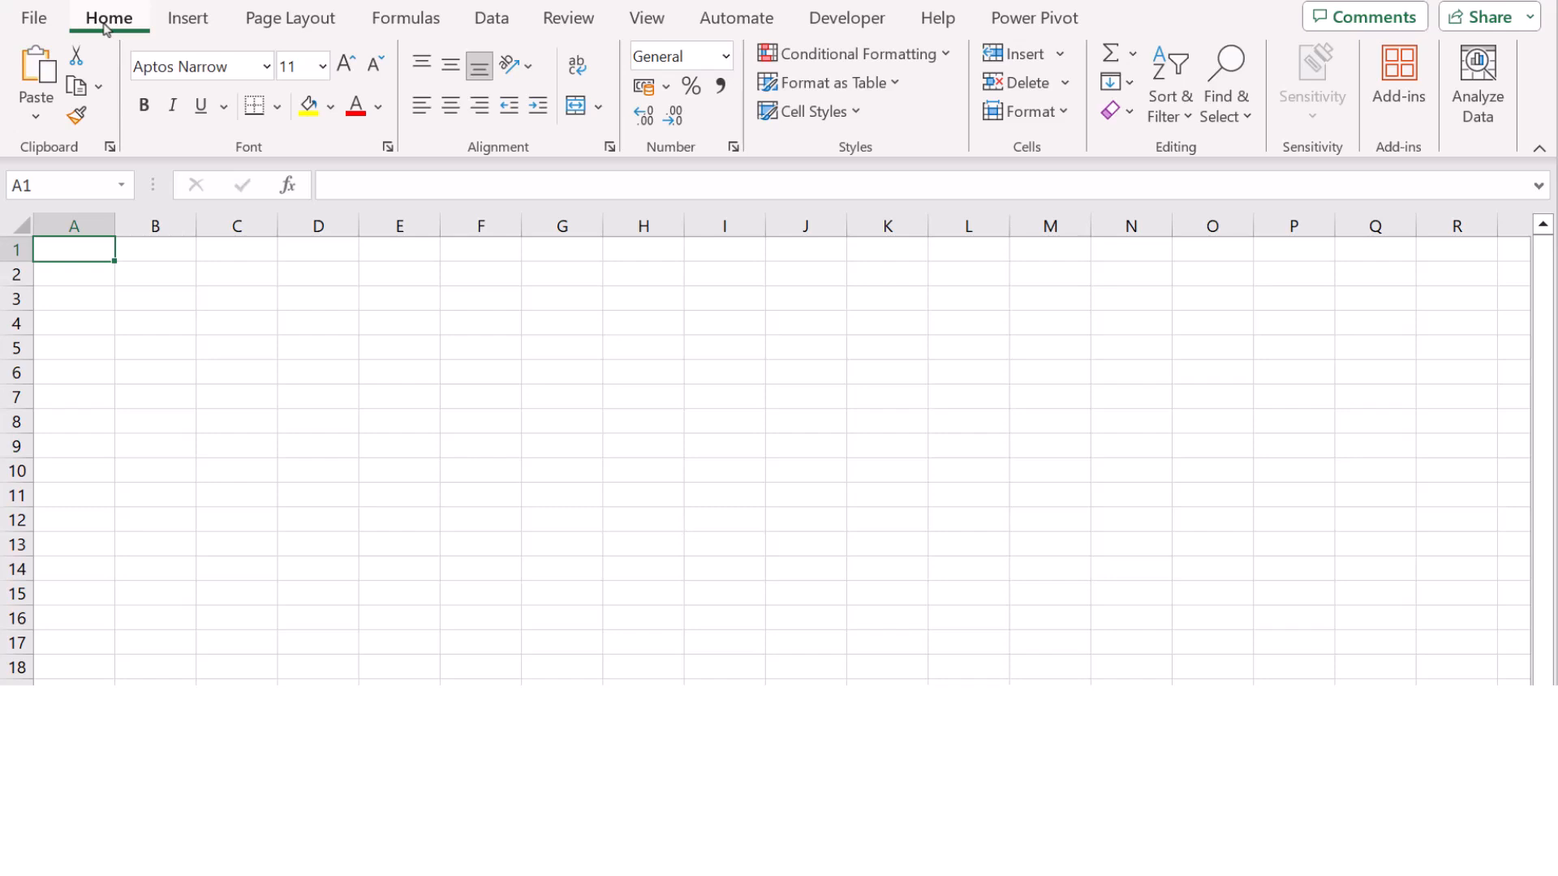
Step: Switch the blank workbook's ribbon to the Data tab
{"action": "left_click", "coordinate": [481, 19]}
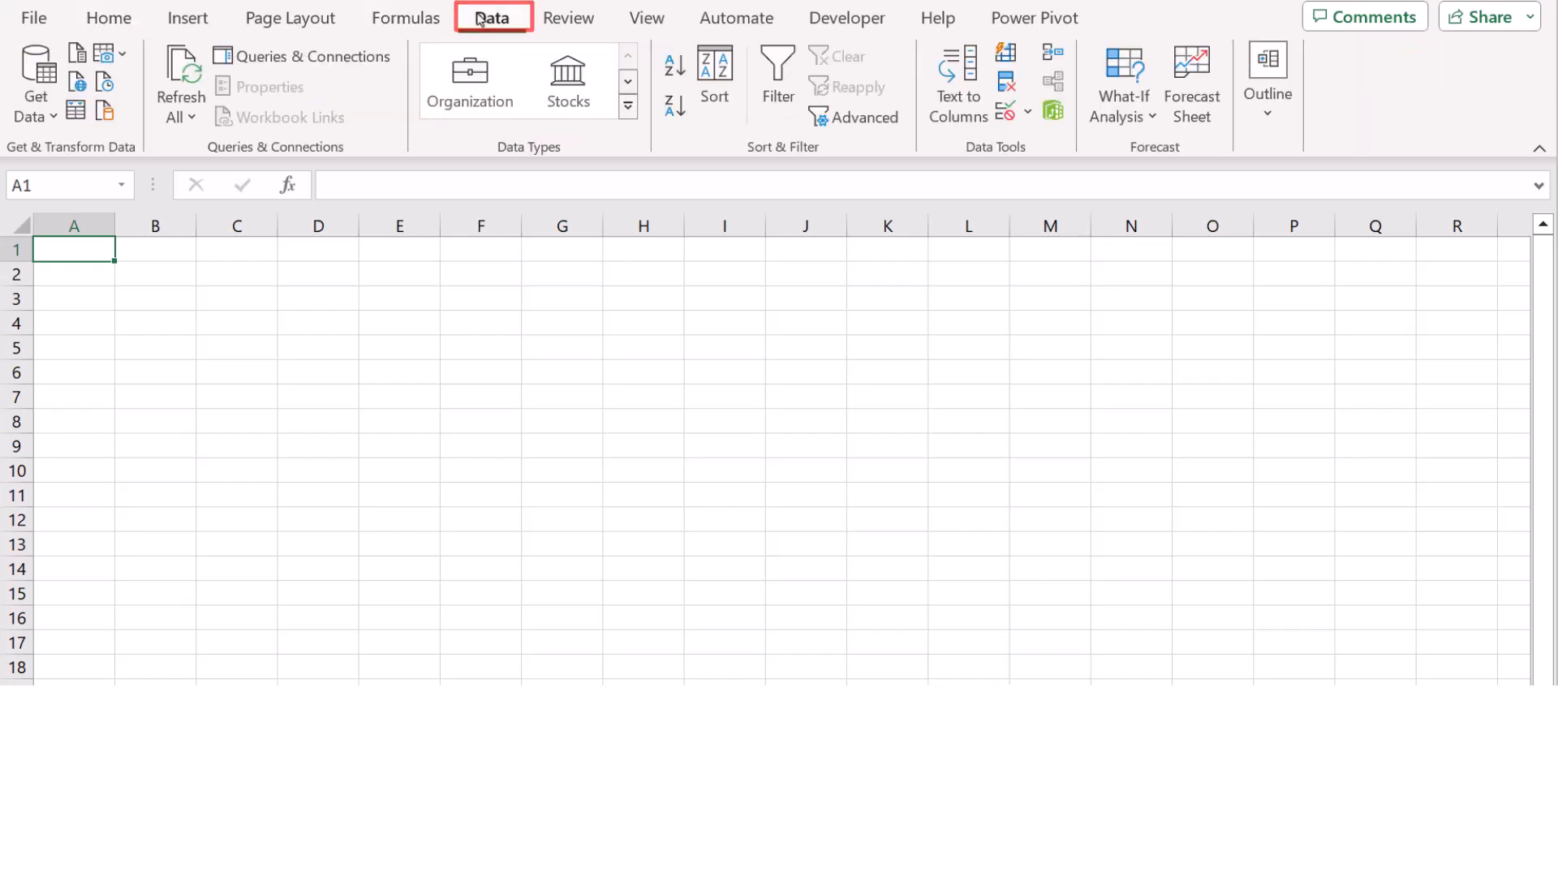
Step: Start an OData feed import using the pasted AccountsIQ feed address
{"action": "left_click", "coordinate": [30, 71]}
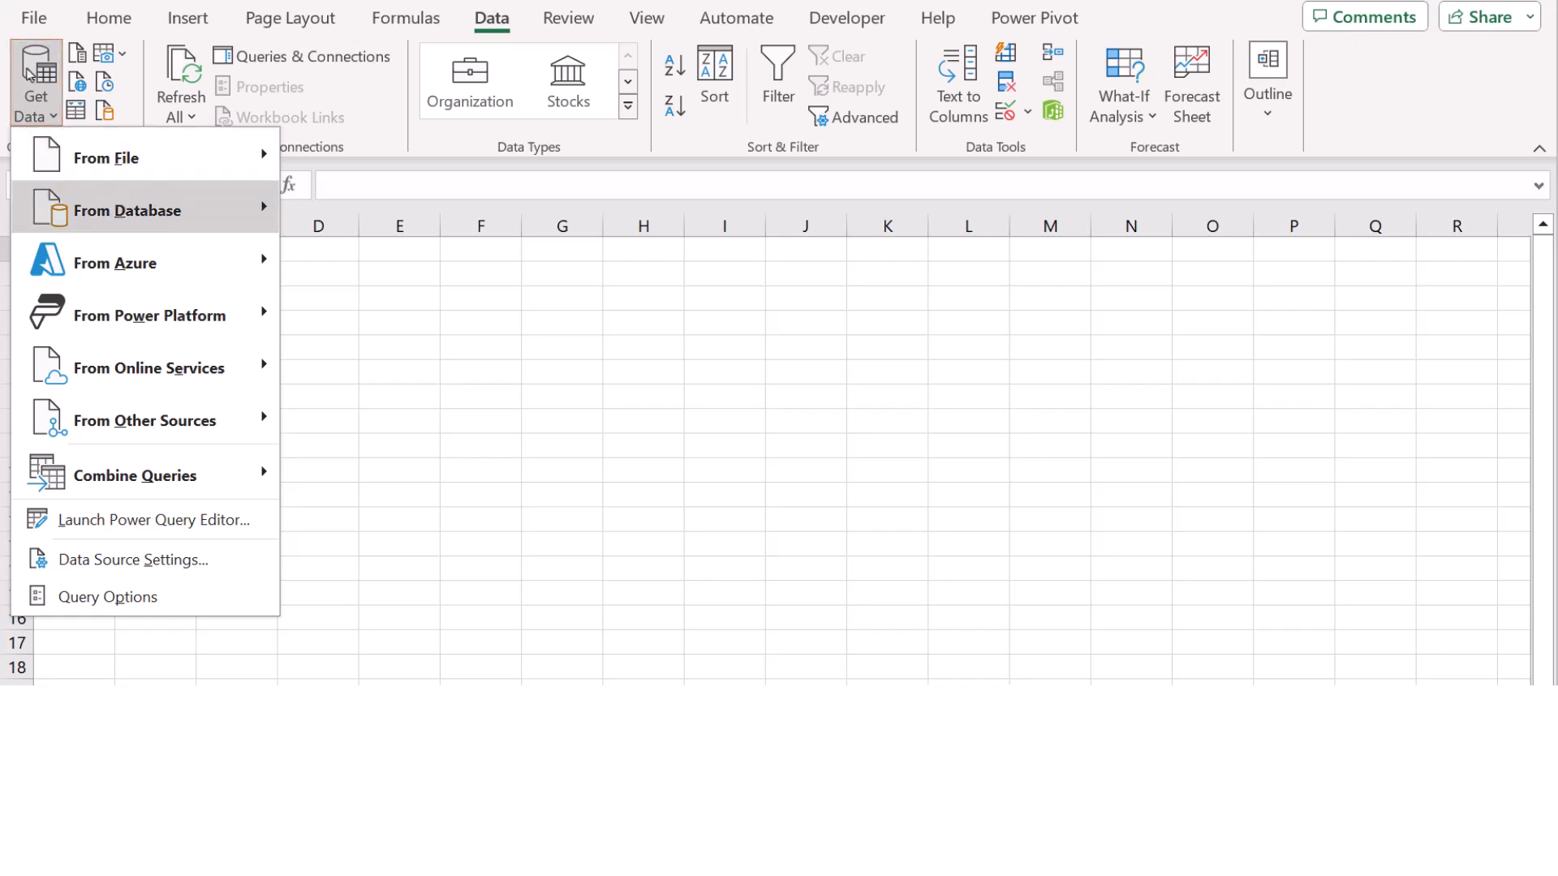
{"action": "mouse_move", "coordinate": [59, 416]}
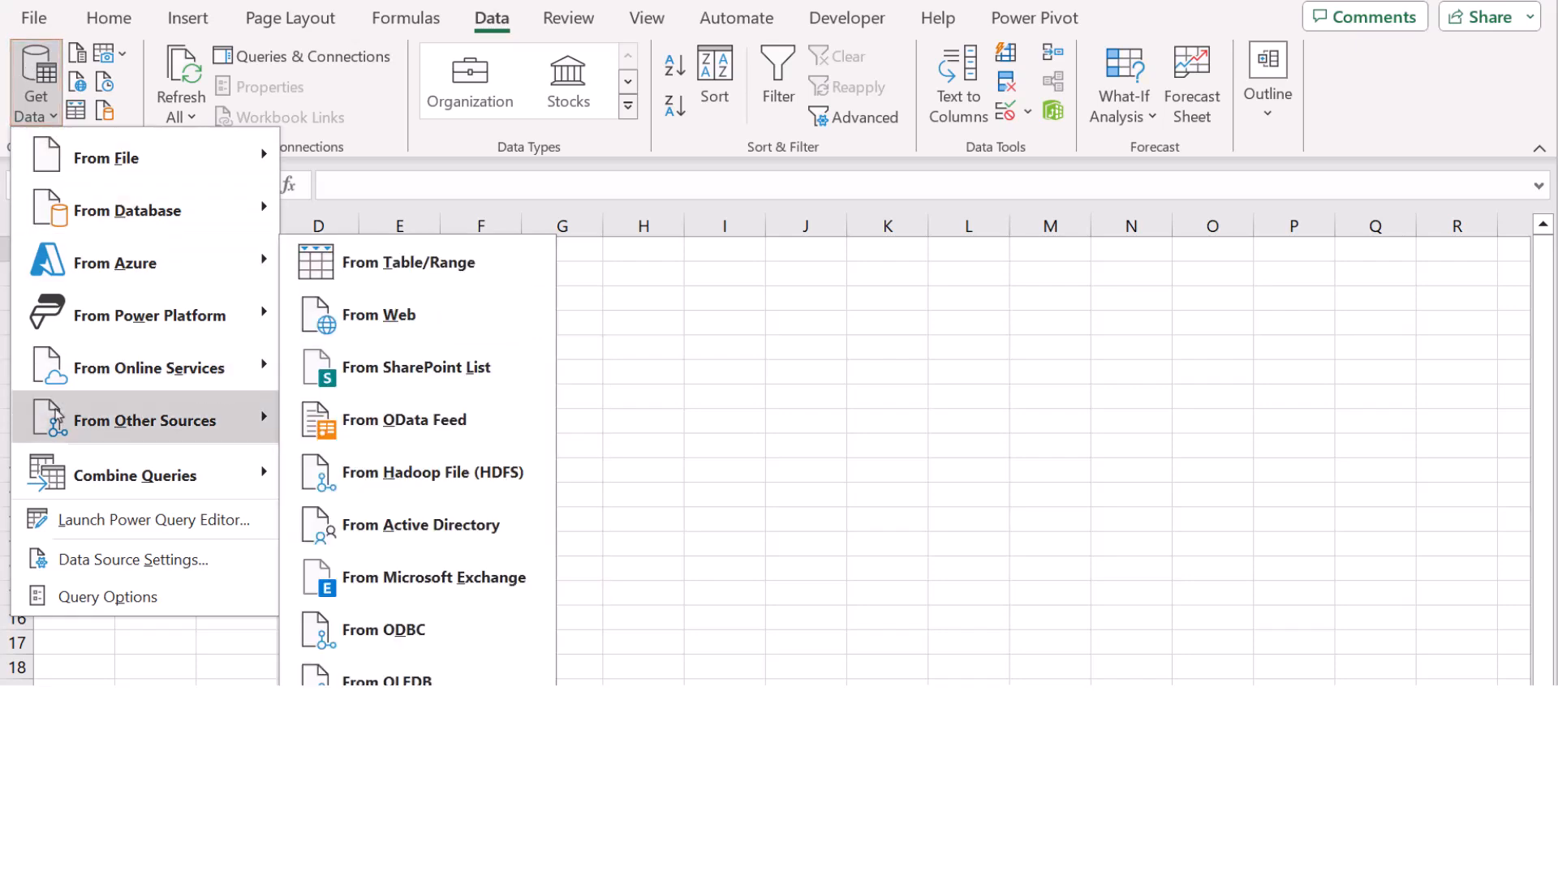
{"action": "left_click", "coordinate": [391, 424]}
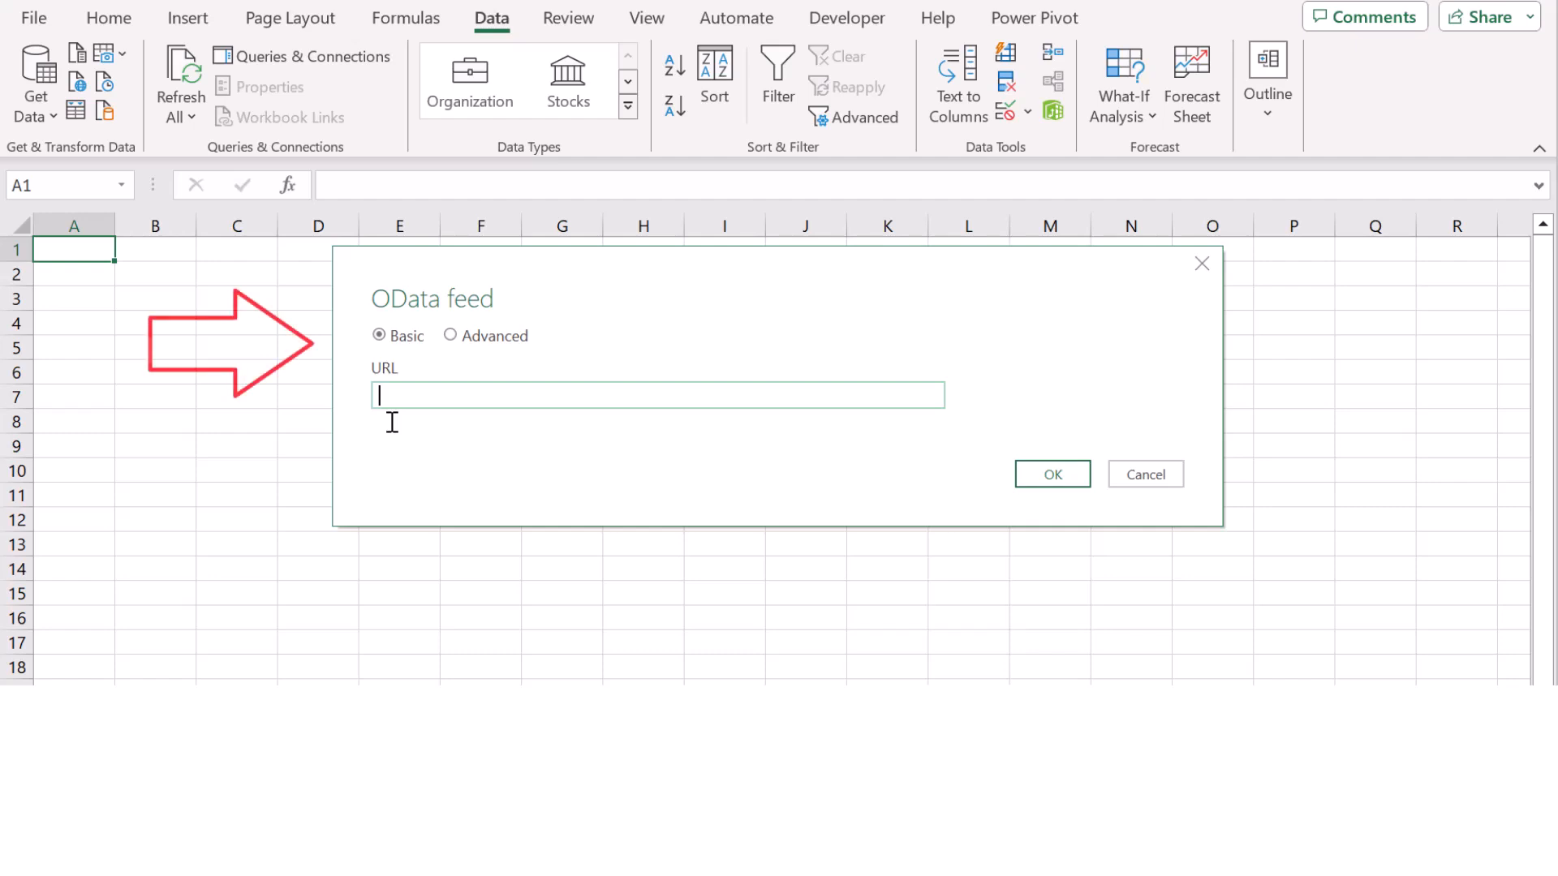
{"action": "type", "text": "https://uk1.accountsiq.com/odata/ACA1002/v2.1/"}
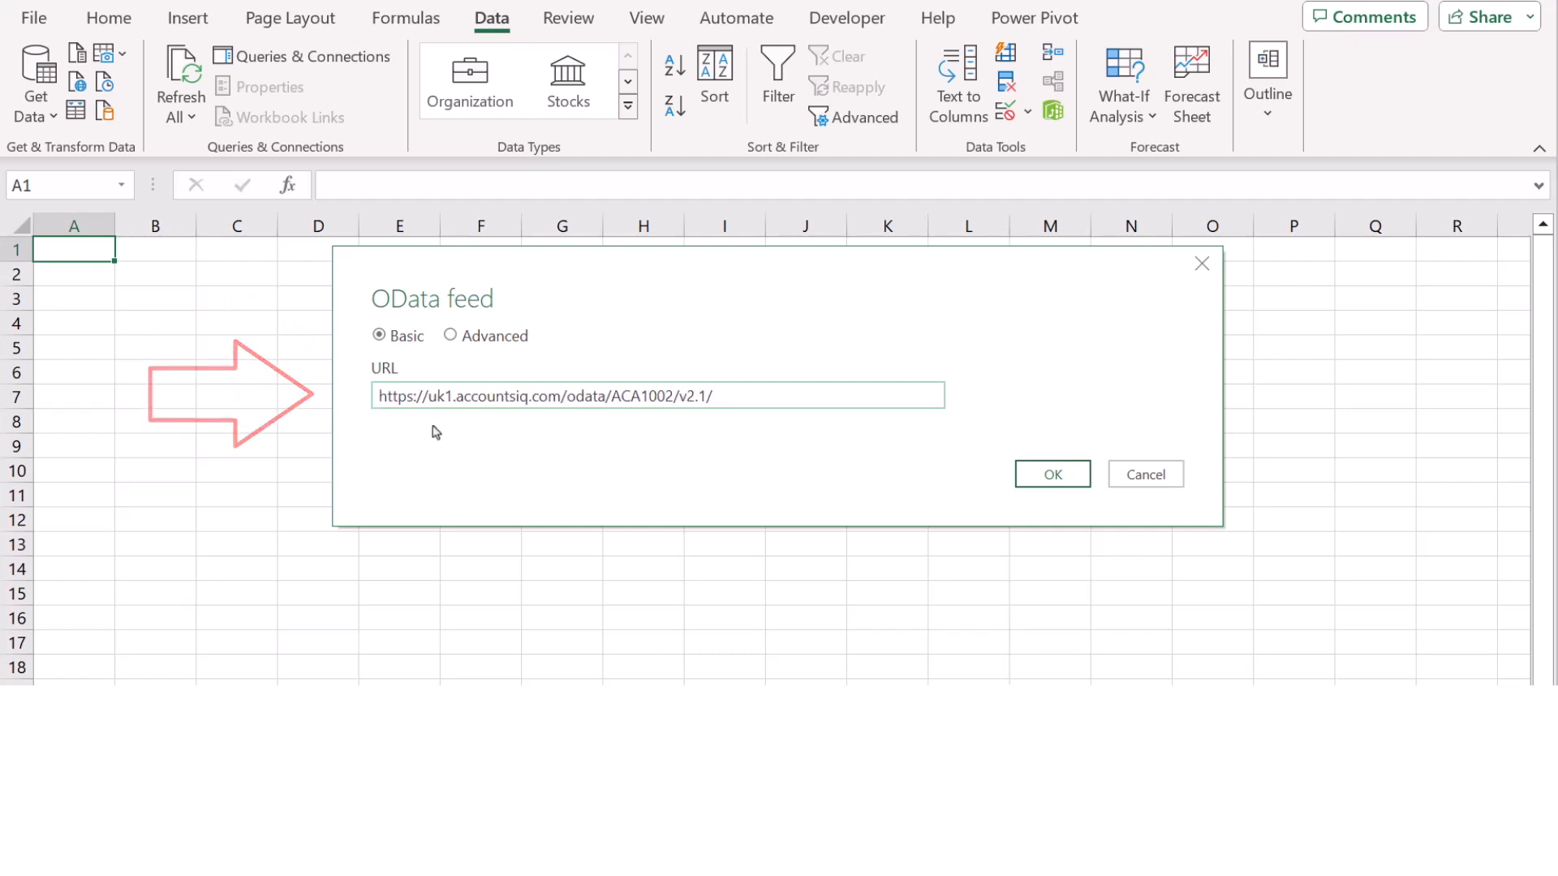
{"action": "left_click", "coordinate": [1039, 476]}
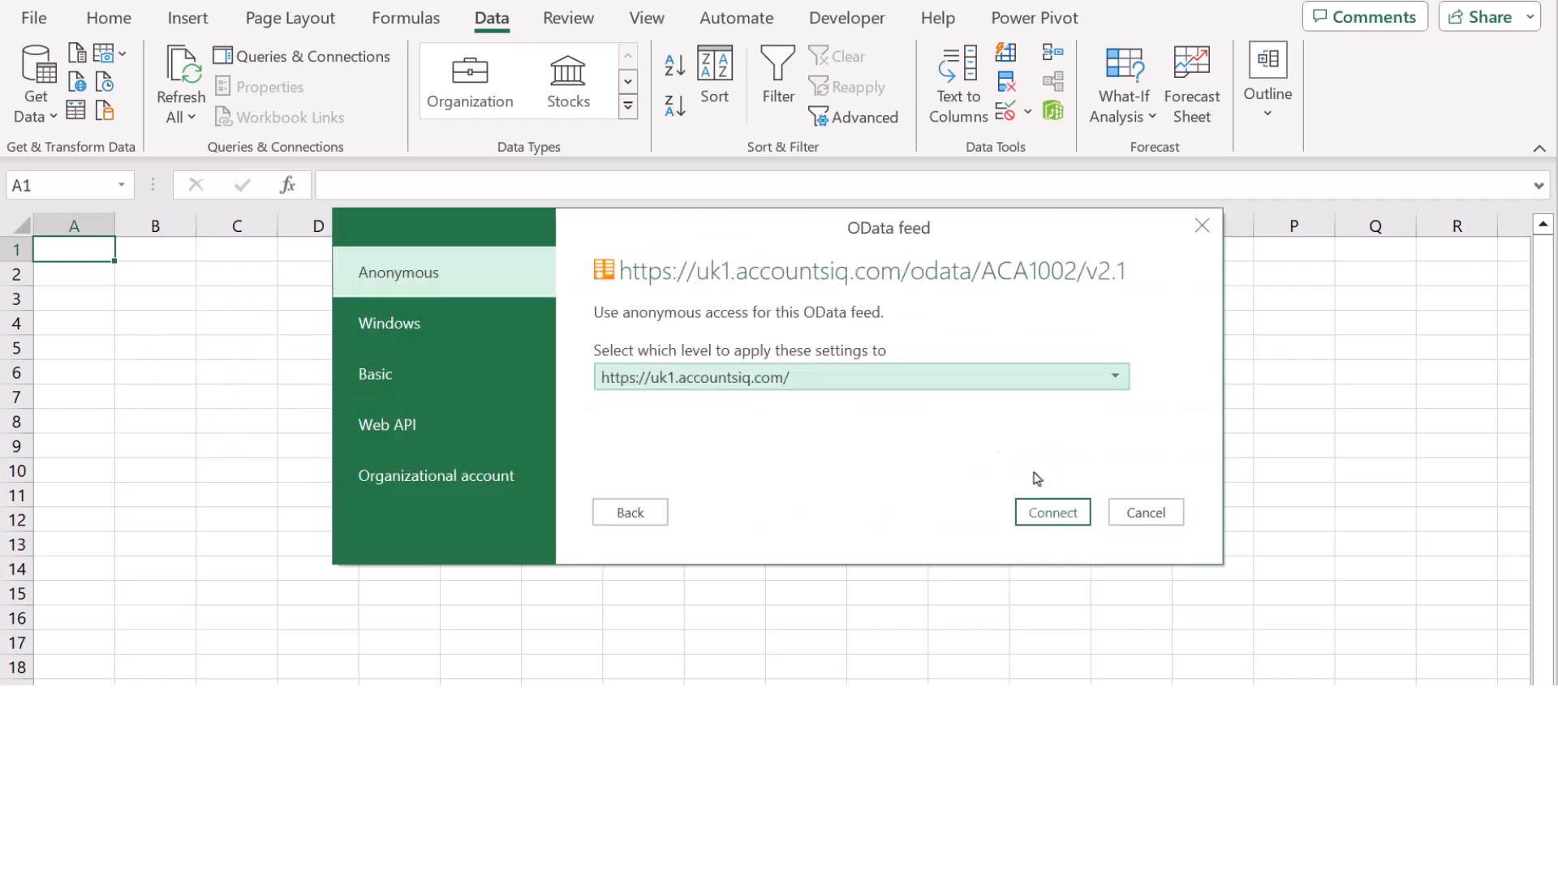
Step: Sign in to the feed with Basic authentication, entering the user name and password
{"action": "left_click", "coordinate": [442, 381]}
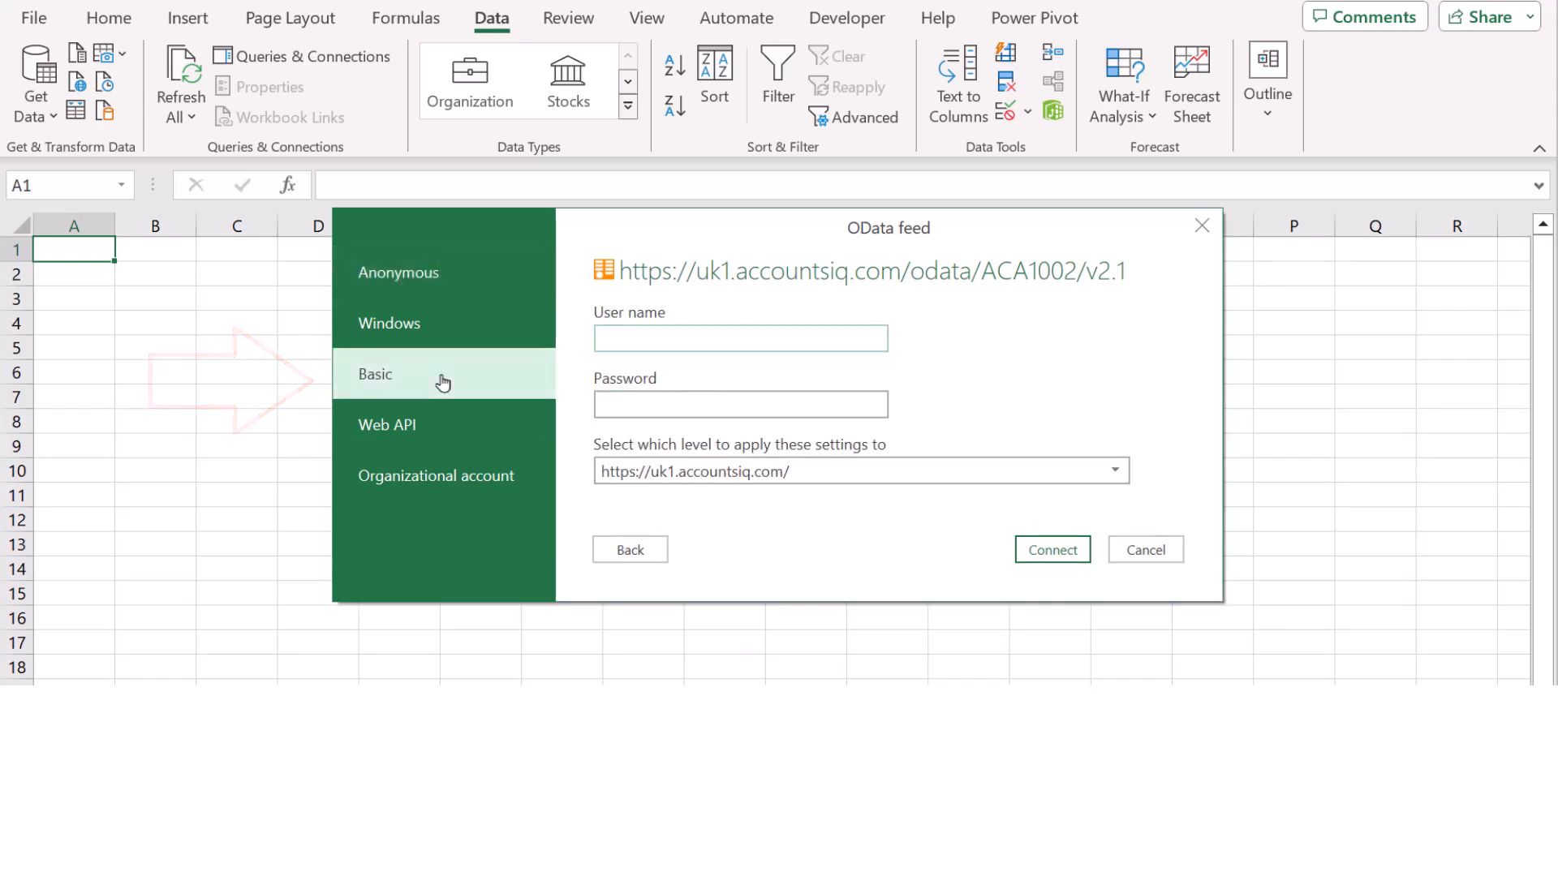
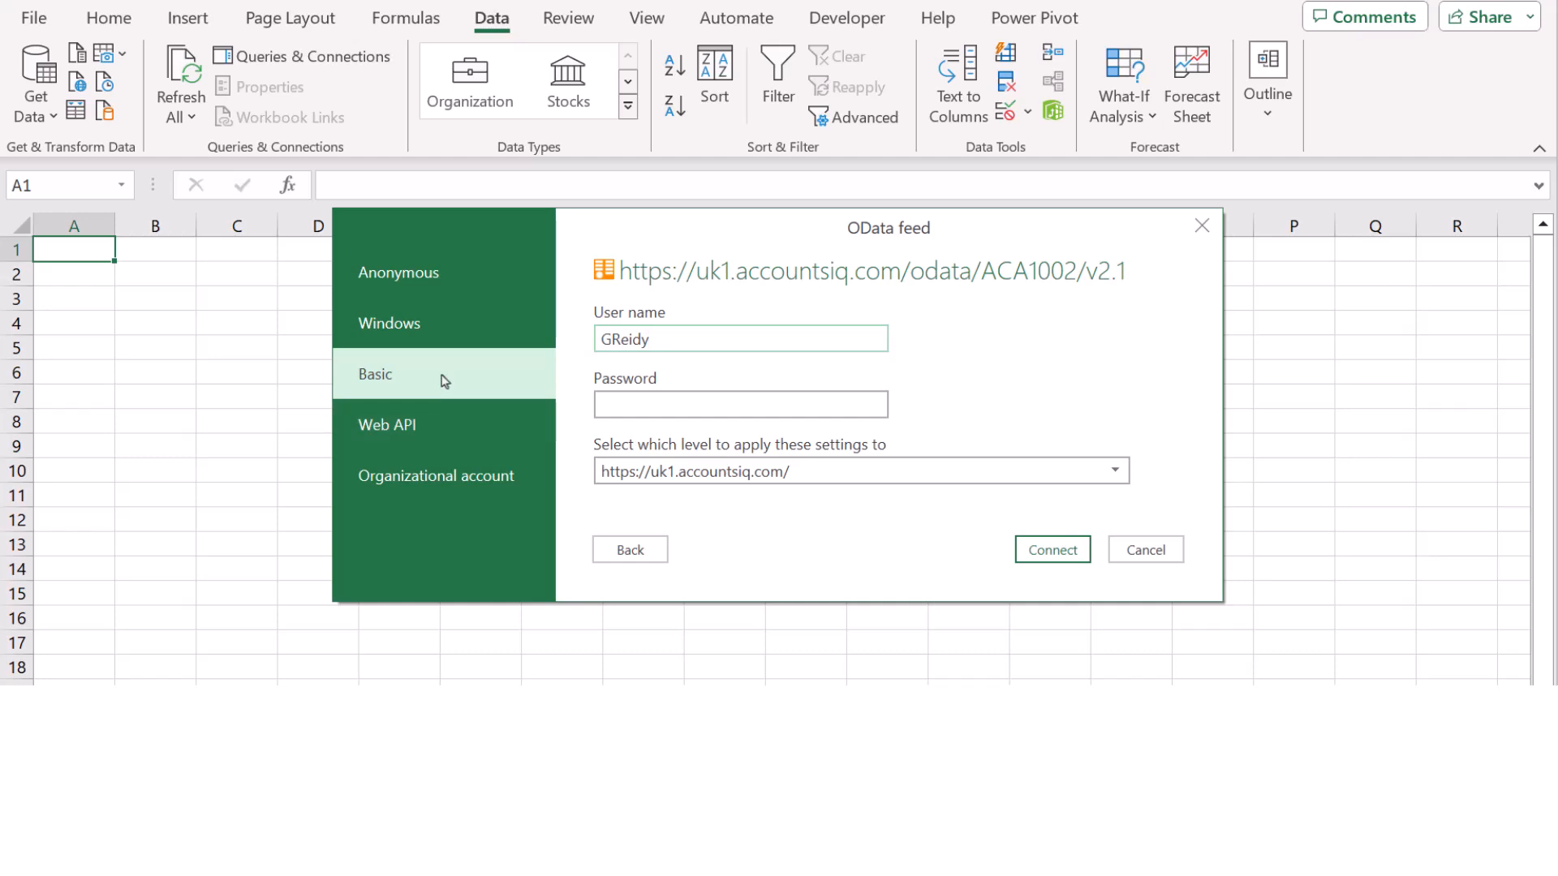
{"action": "left_click", "coordinate": [693, 410]}
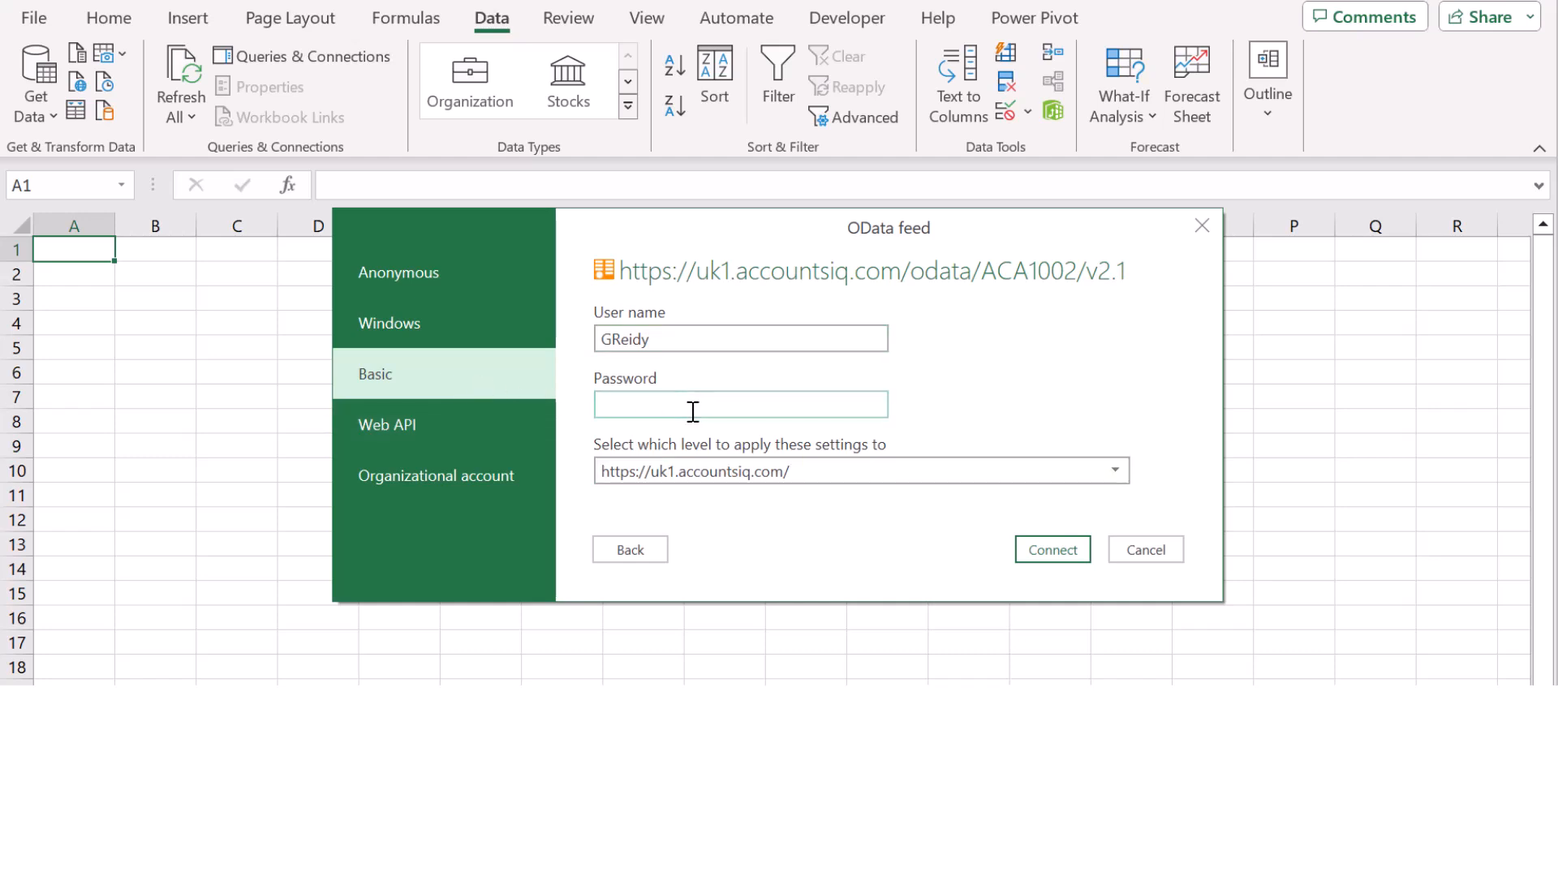
{"action": "key", "text": "ctrl+v"}
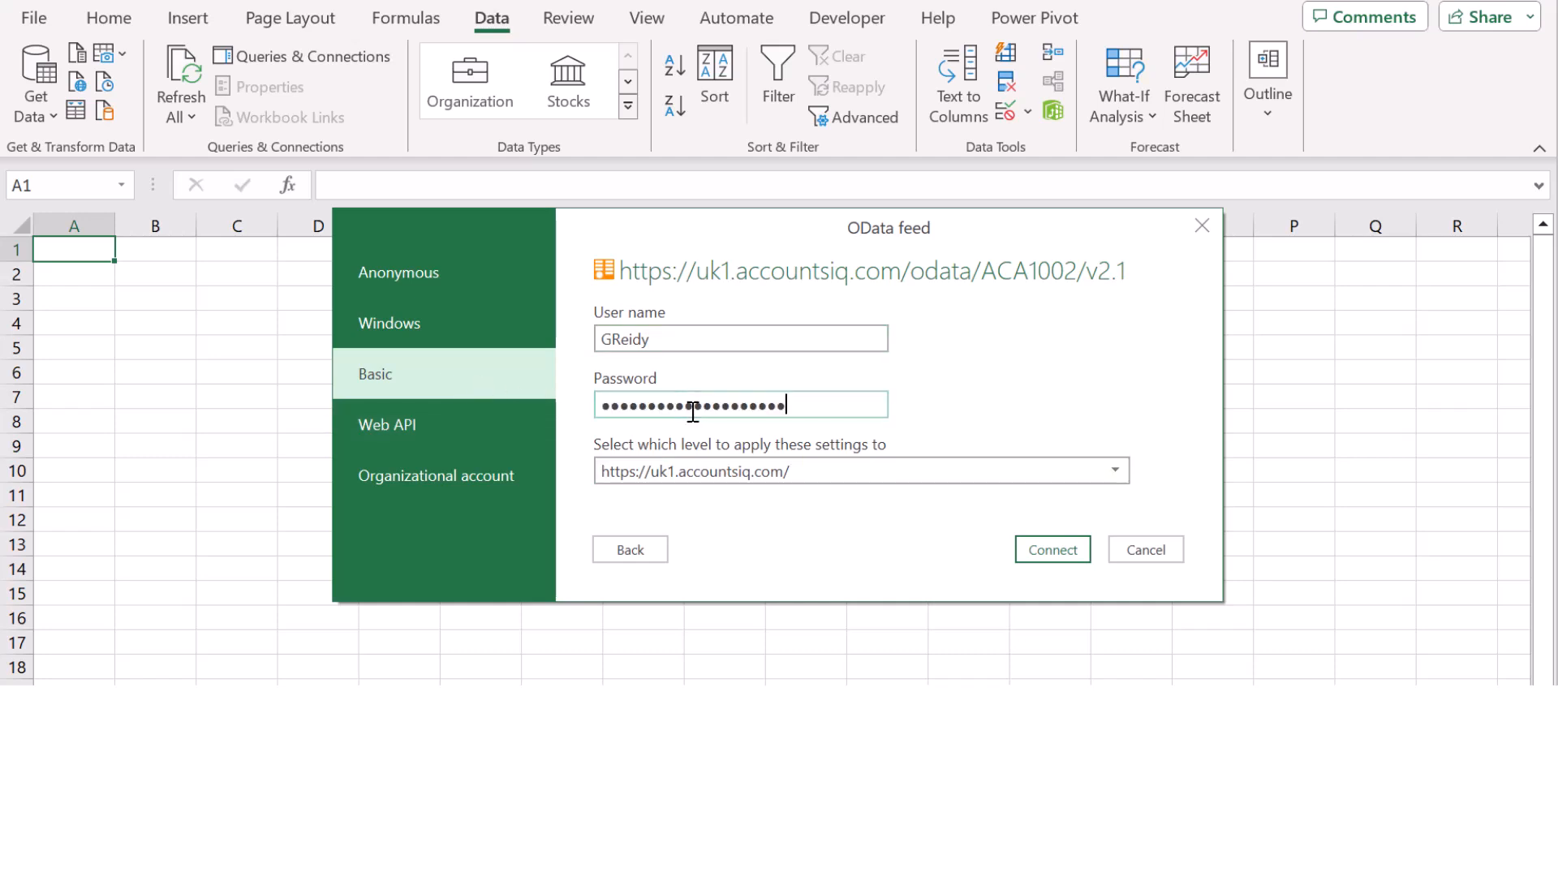
{"action": "left_click", "coordinate": [1054, 558]}
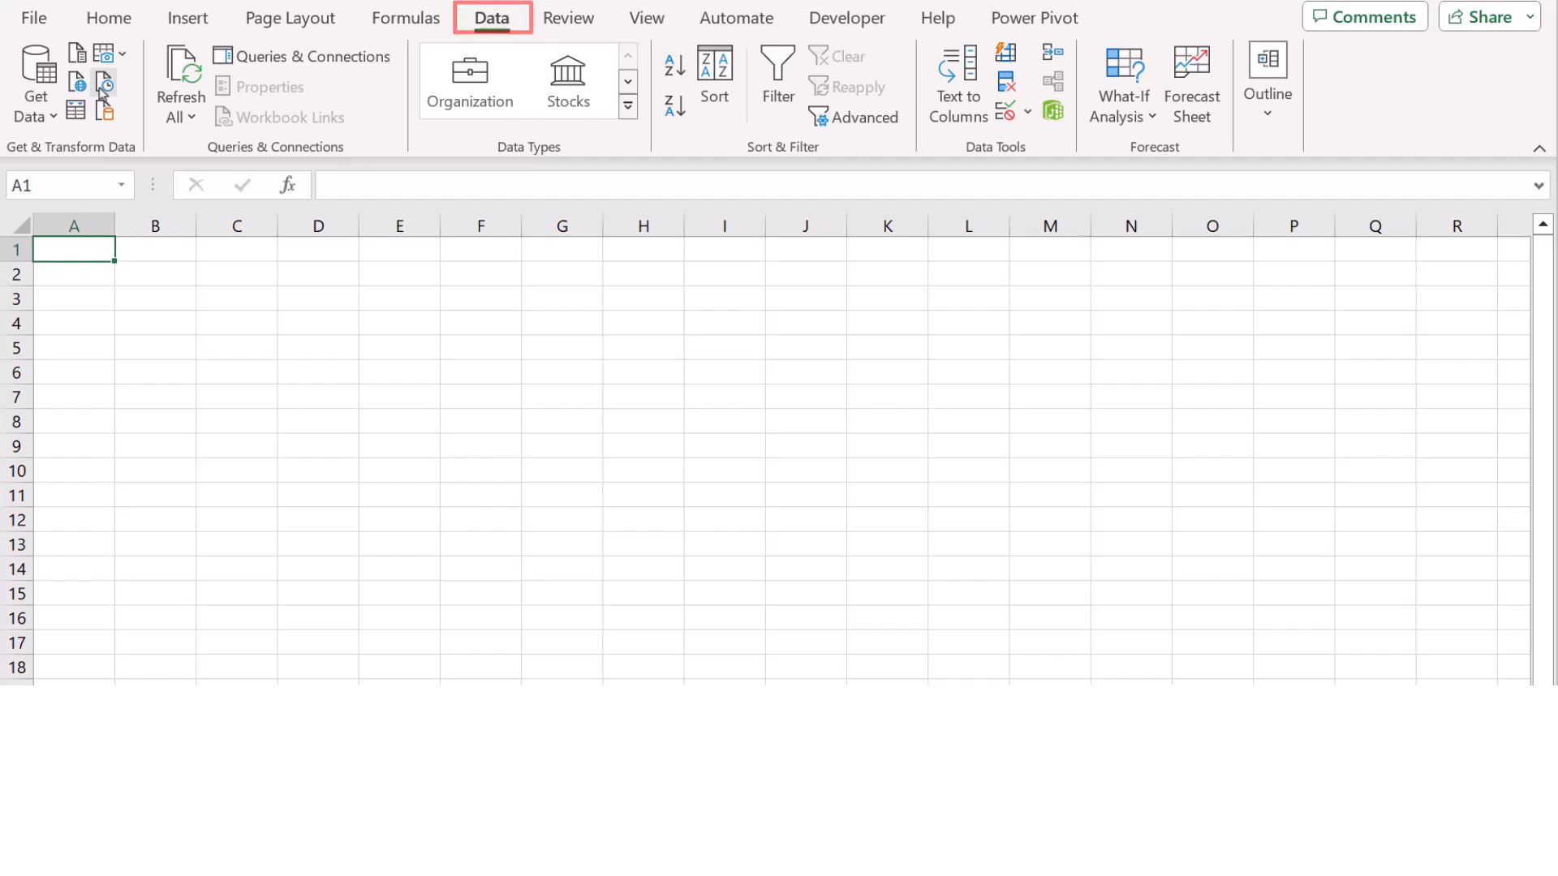
Step: Reconnect to the demo company's ACA1002 OData feed from Recent Sources to reach the Navigator
{"action": "left_click", "coordinate": [102, 85]}
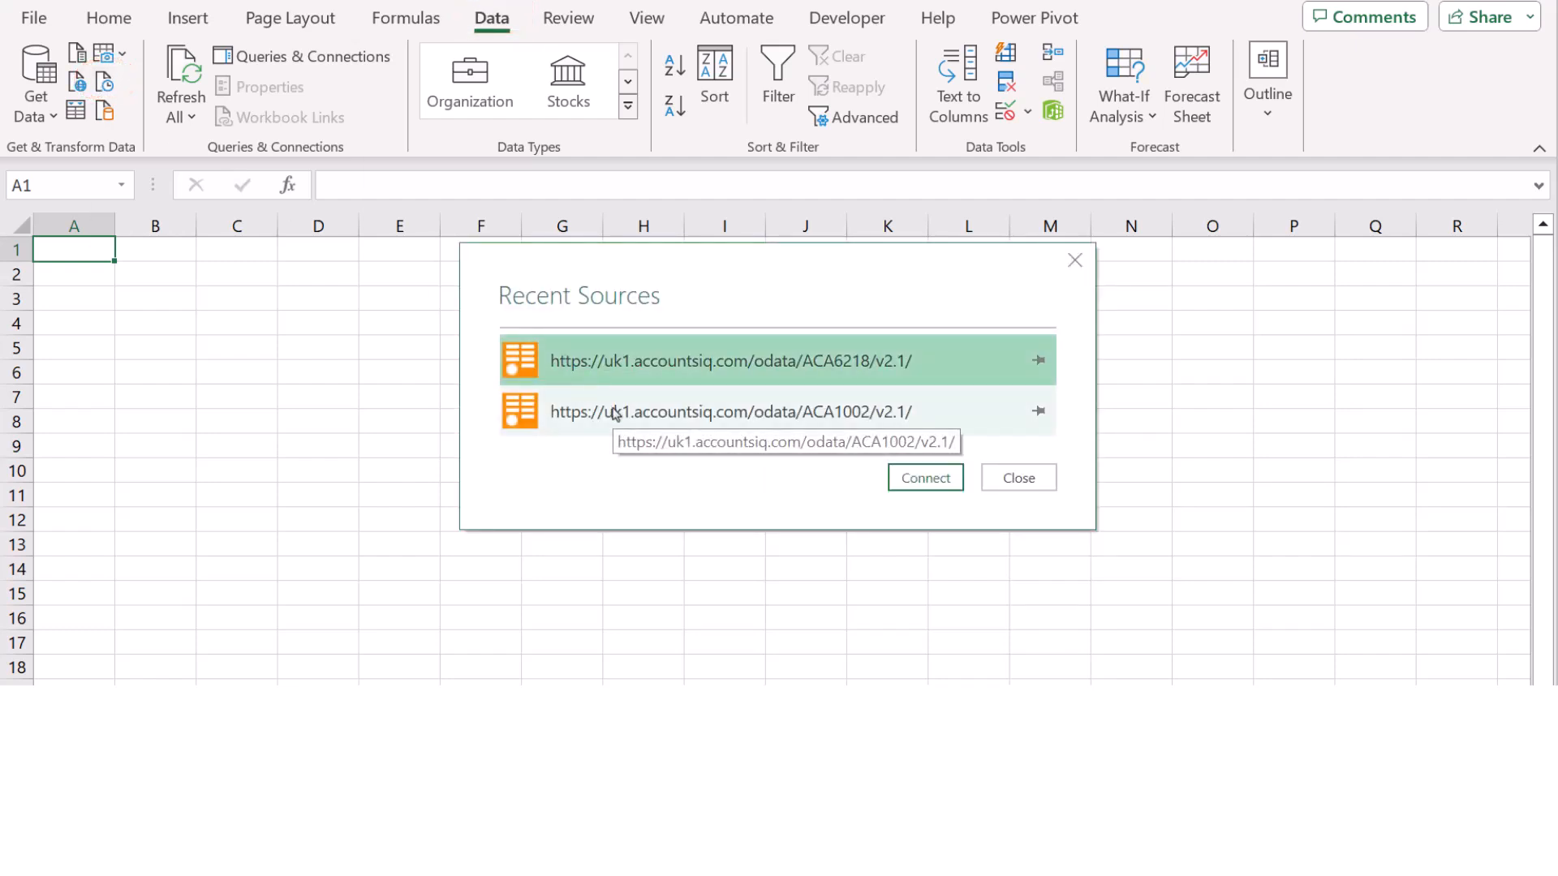
{"action": "left_click", "coordinate": [707, 431]}
{"action": "left_click", "coordinate": [893, 472]}
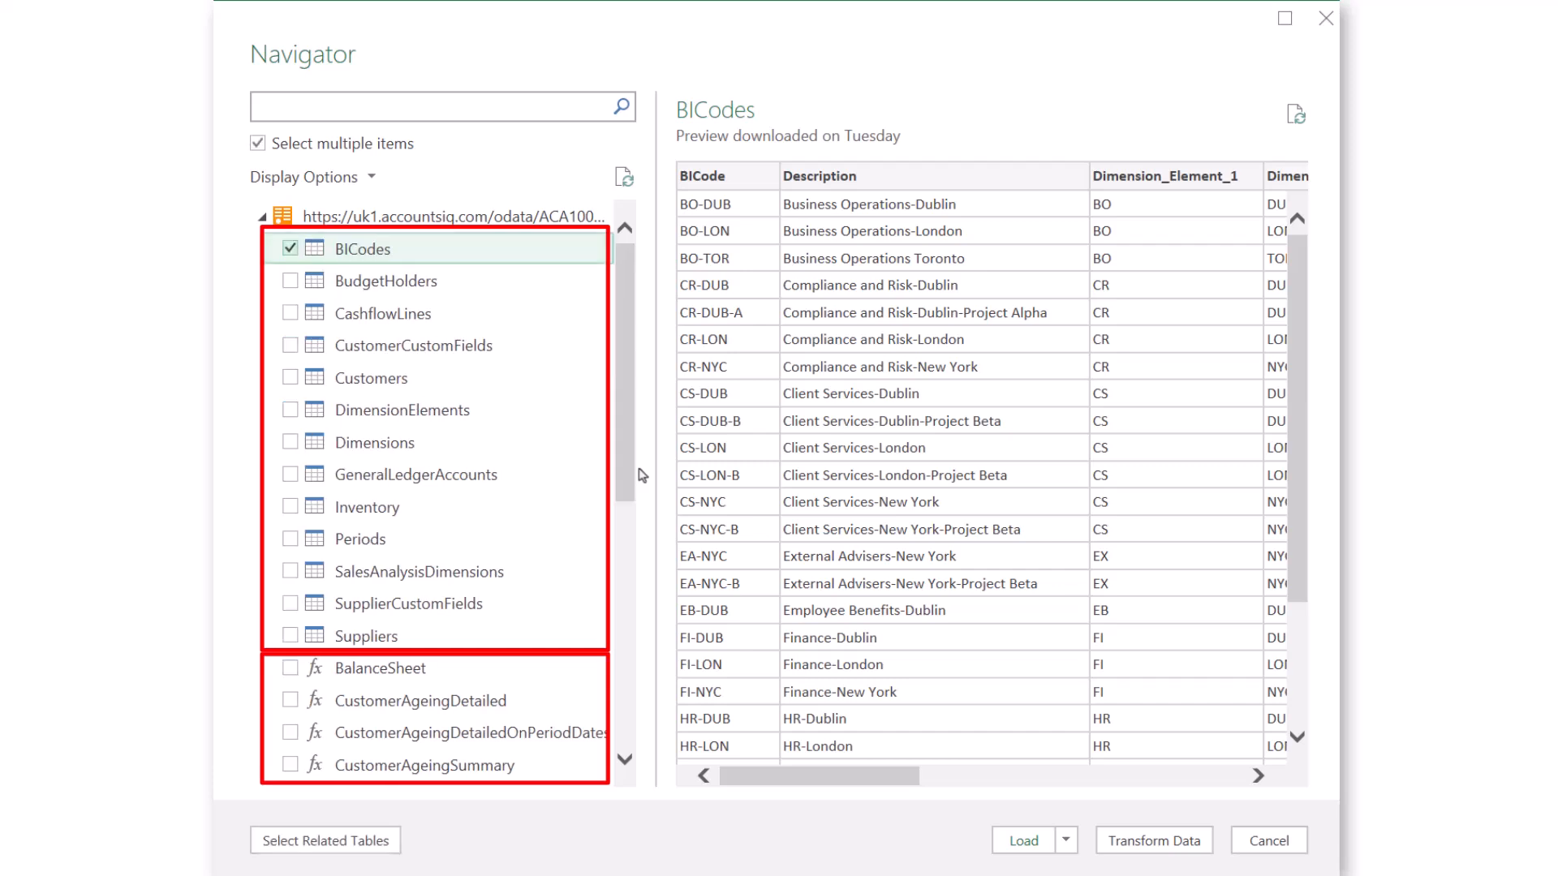
{"action": "left_click_drag", "start_coordinate": [1291, 430], "coordinate": [1307, 632]}
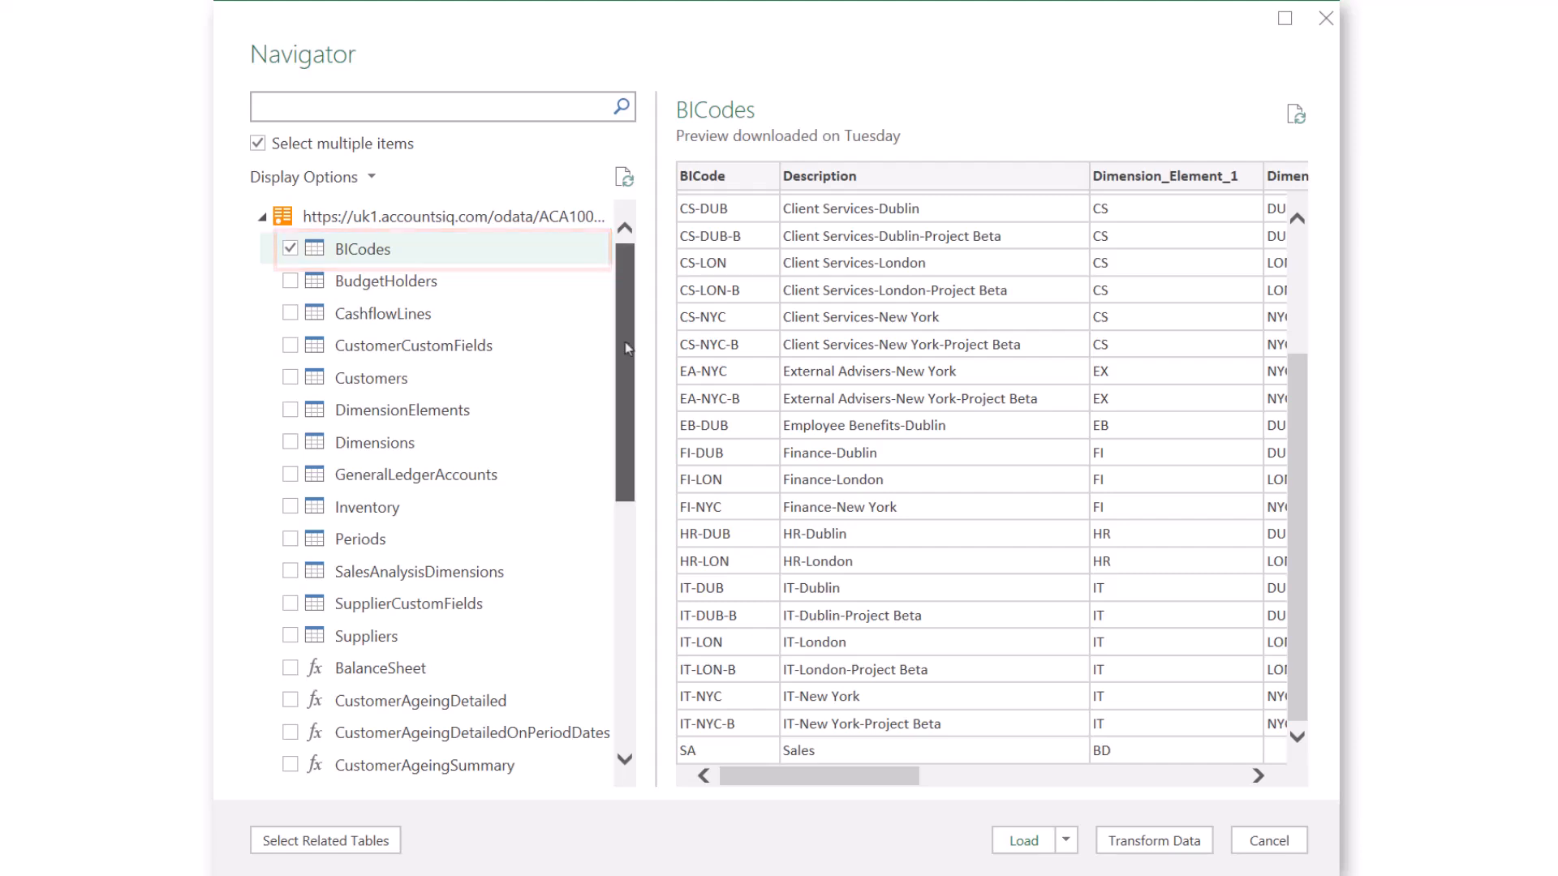
{"action": "mouse_move", "coordinate": [626, 349]}
{"action": "left_mouse_down"}
{"action": "mouse_move", "coordinate": [646, 487]}
{"action": "mouse_move", "coordinate": [677, 546]}
{"action": "left_mouse_up"}
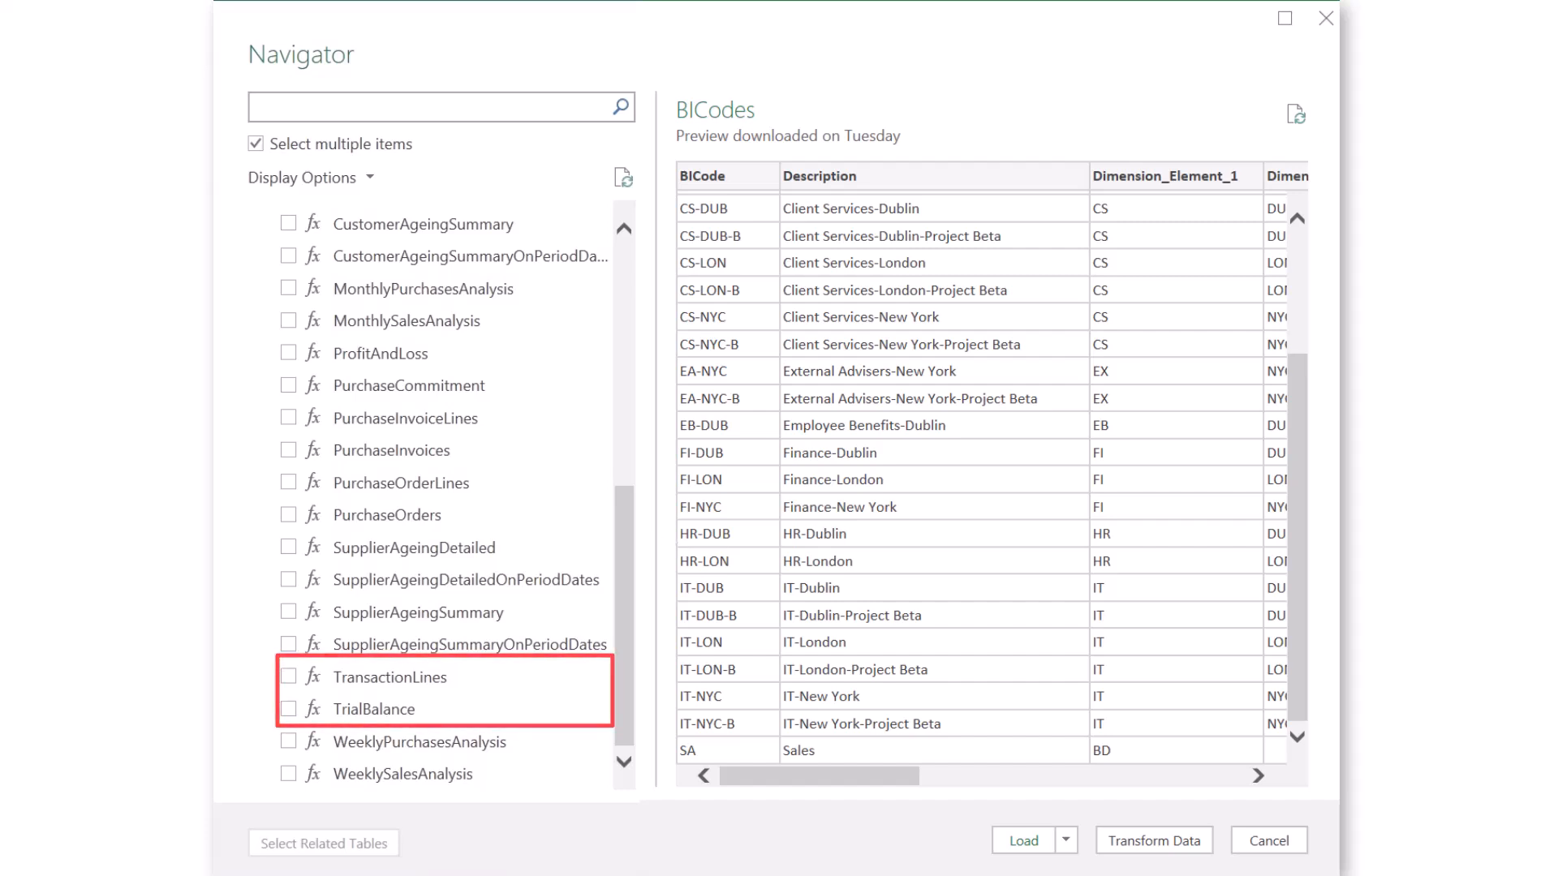
Step: Tick ProfitAndLoss, apply Year 2023 to its preview, and send it to the Power Query Editor
{"action": "left_click", "coordinate": [289, 447]}
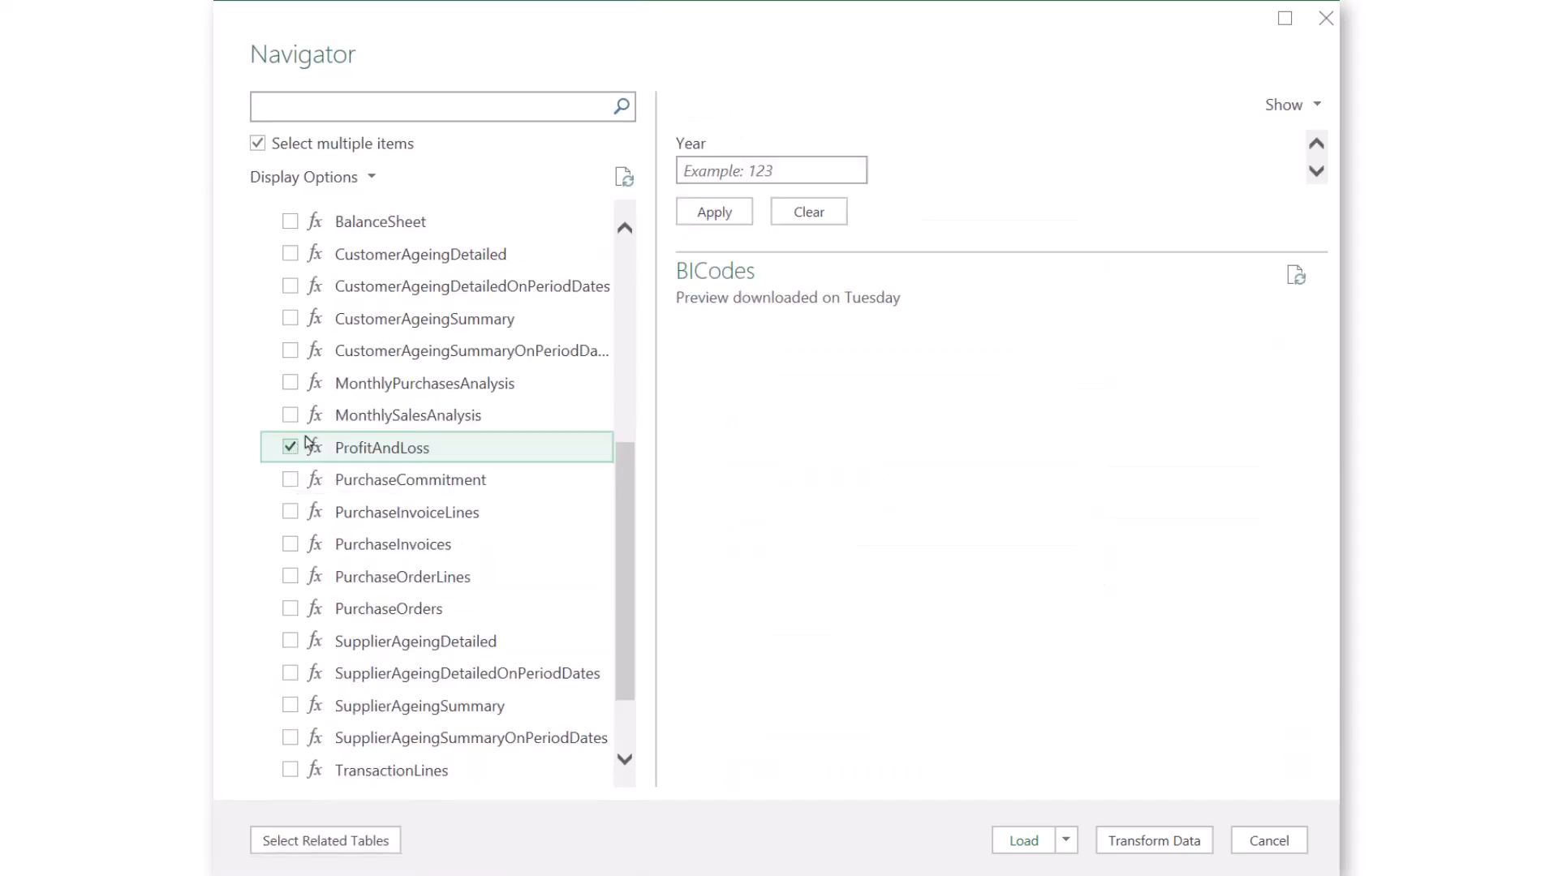
{"action": "left_click", "coordinate": [748, 170]}
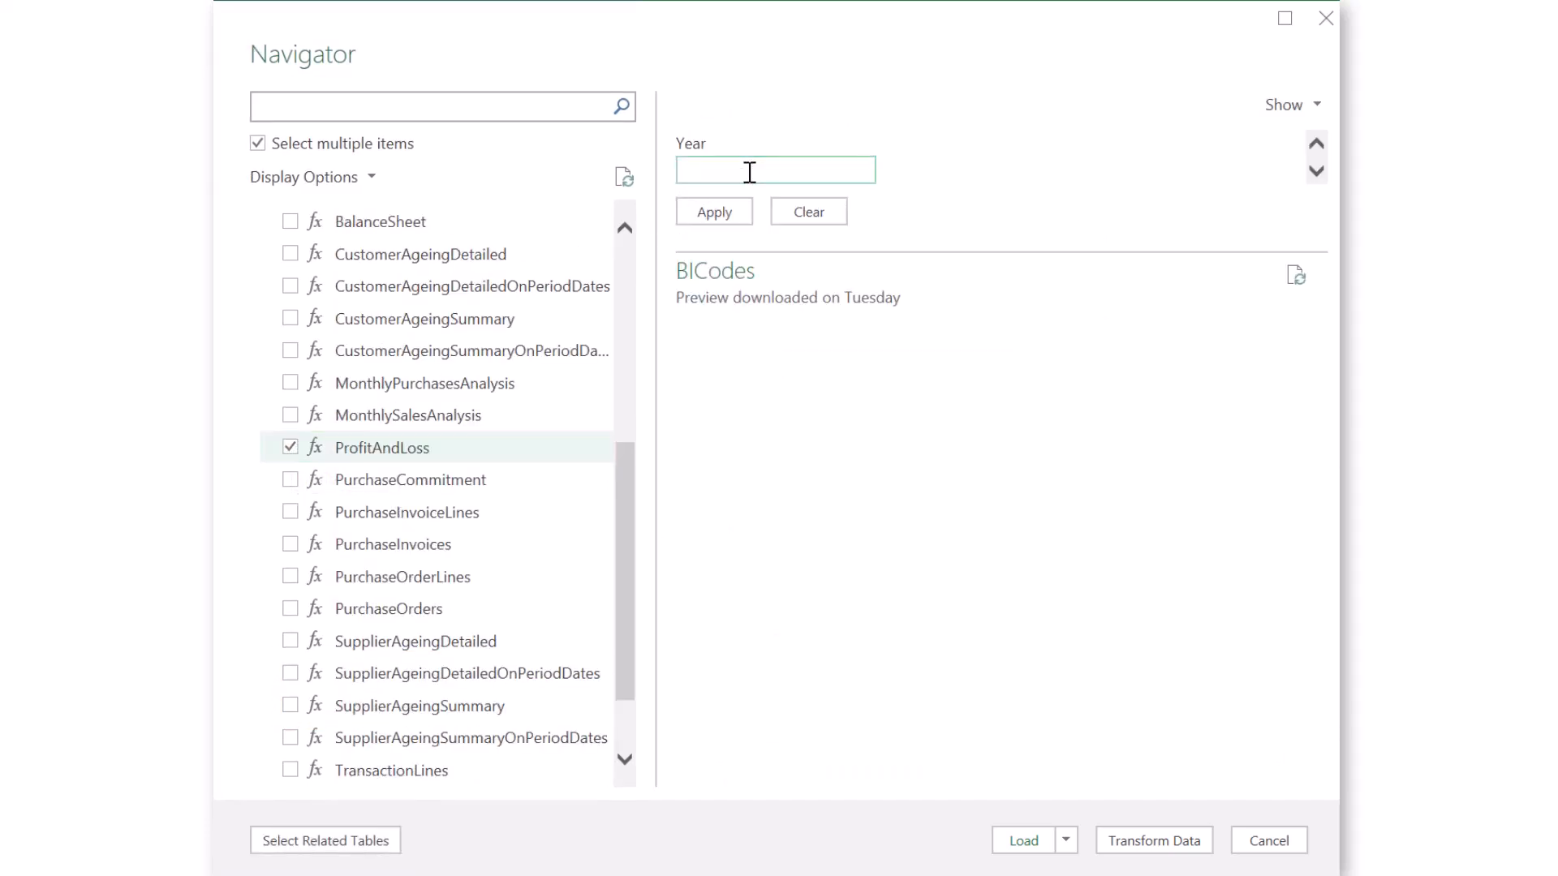
{"action": "type", "text": "2023"}
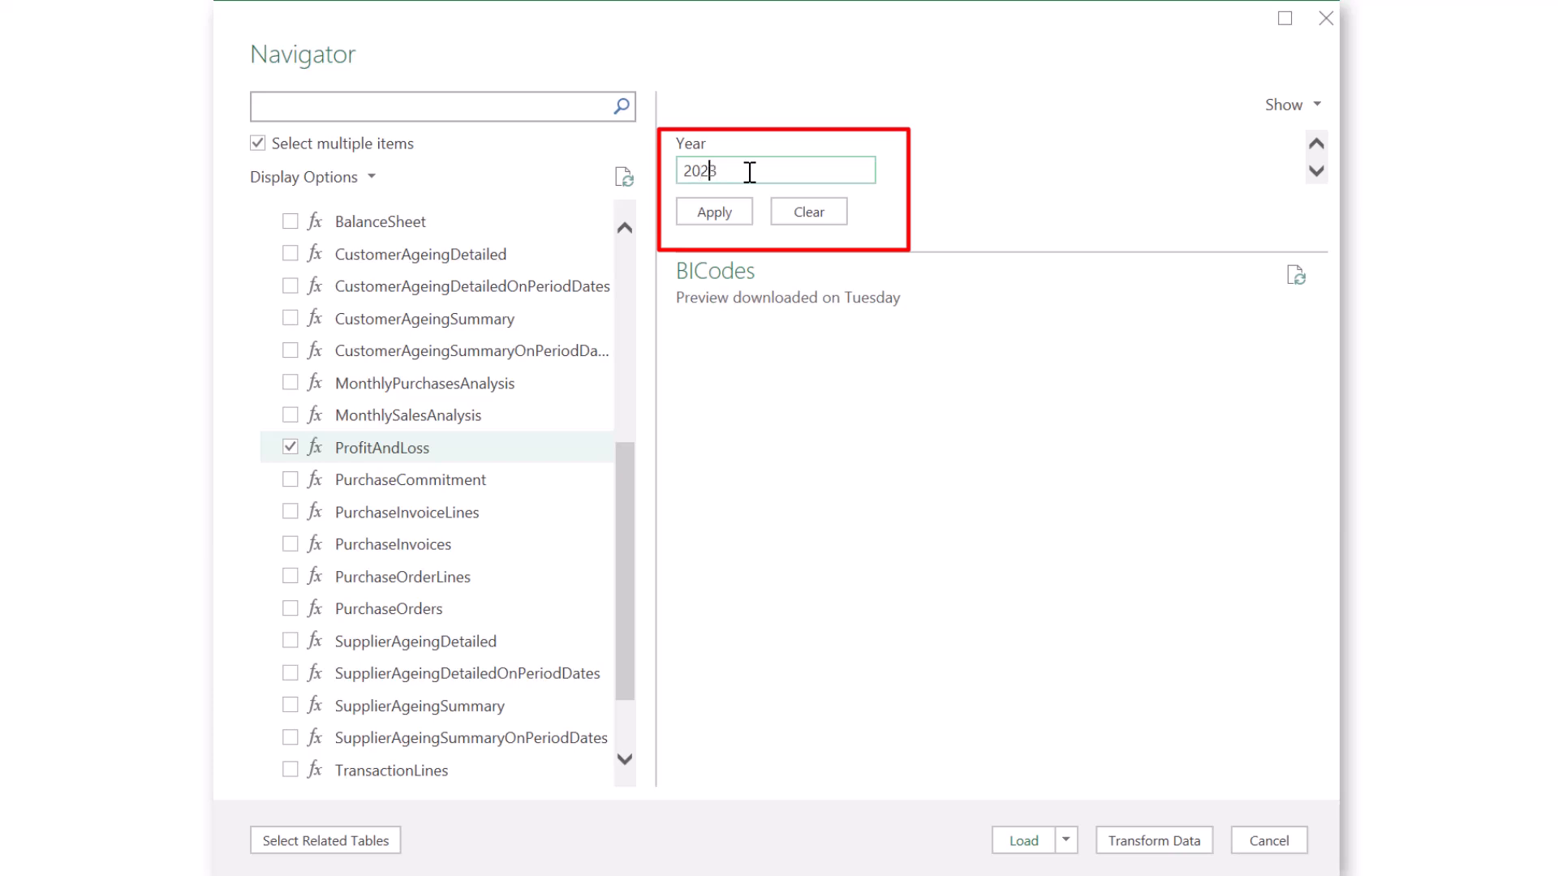
{"action": "left_click", "coordinate": [729, 223]}
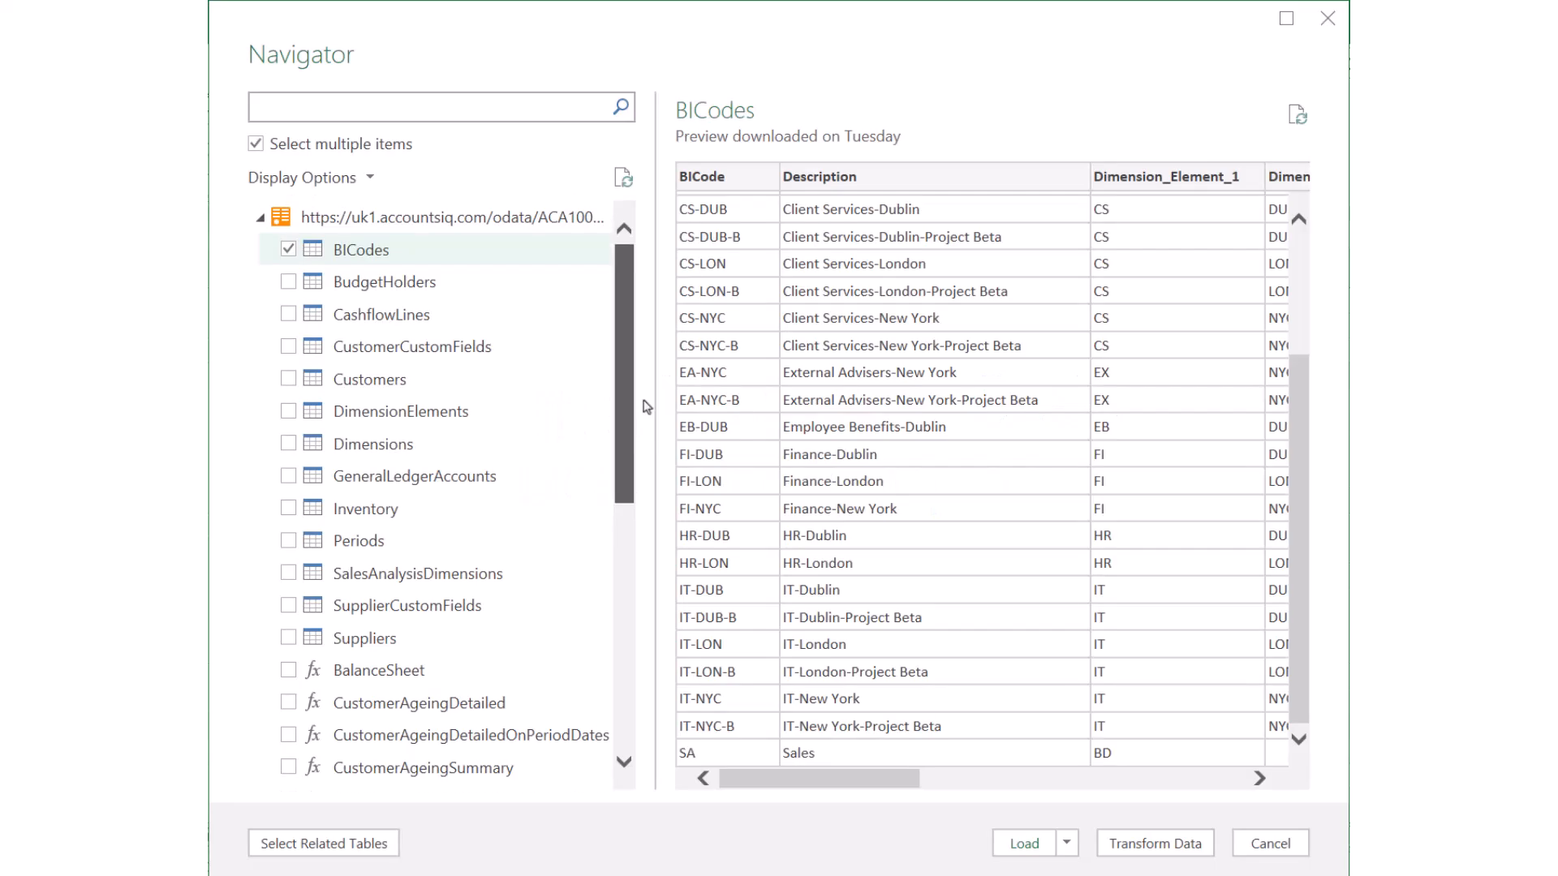
{"action": "left_click_drag", "start_coordinate": [625, 342], "coordinate": [678, 546]}
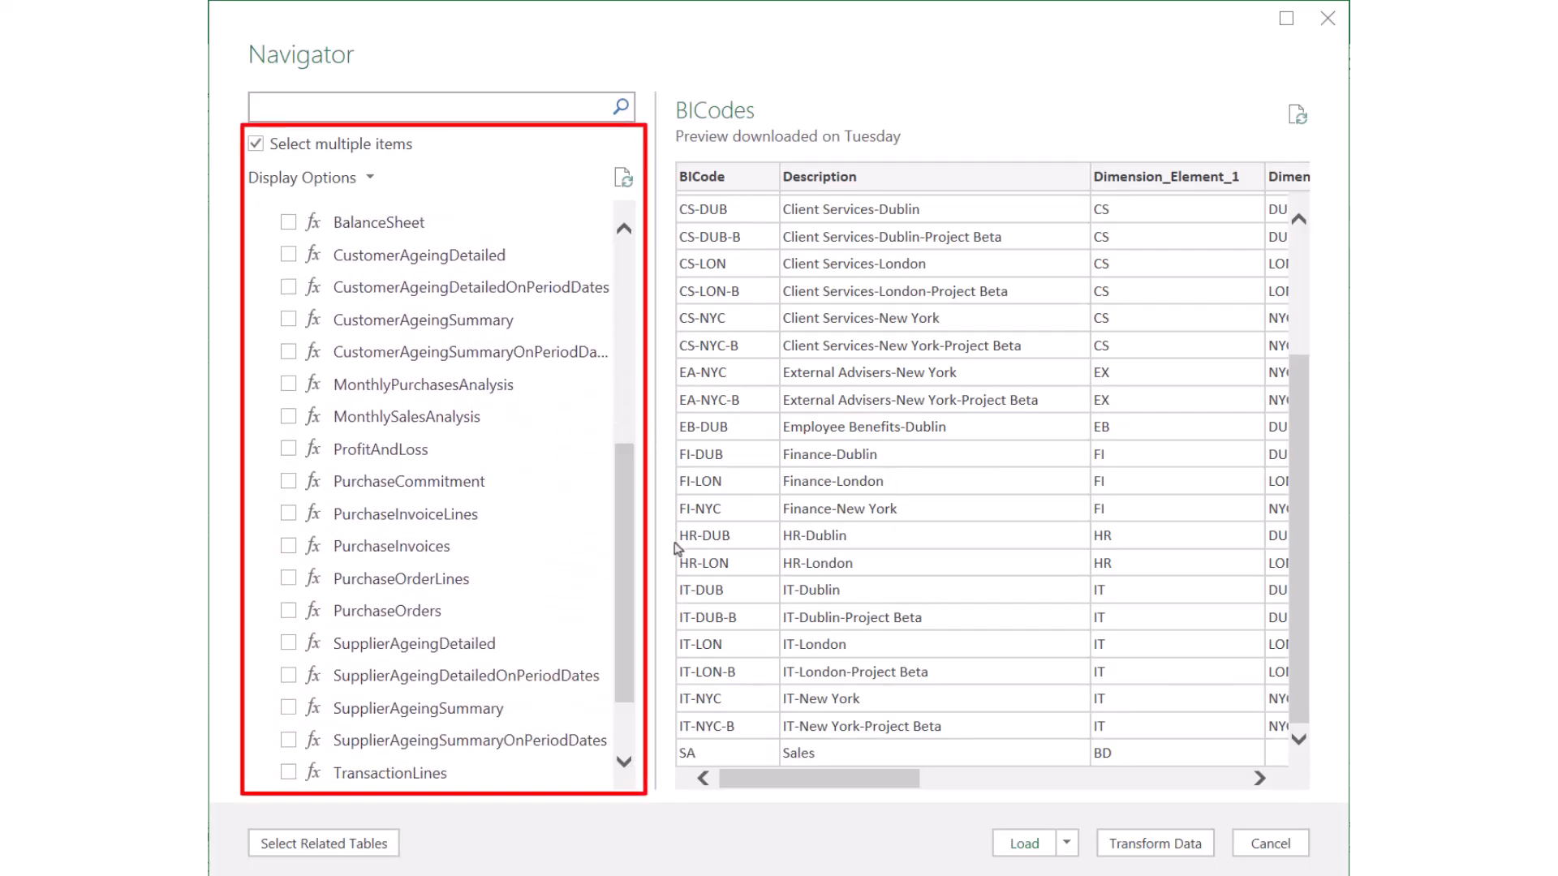
{"action": "left_click", "coordinate": [288, 449]}
{"action": "left_click", "coordinate": [753, 175]}
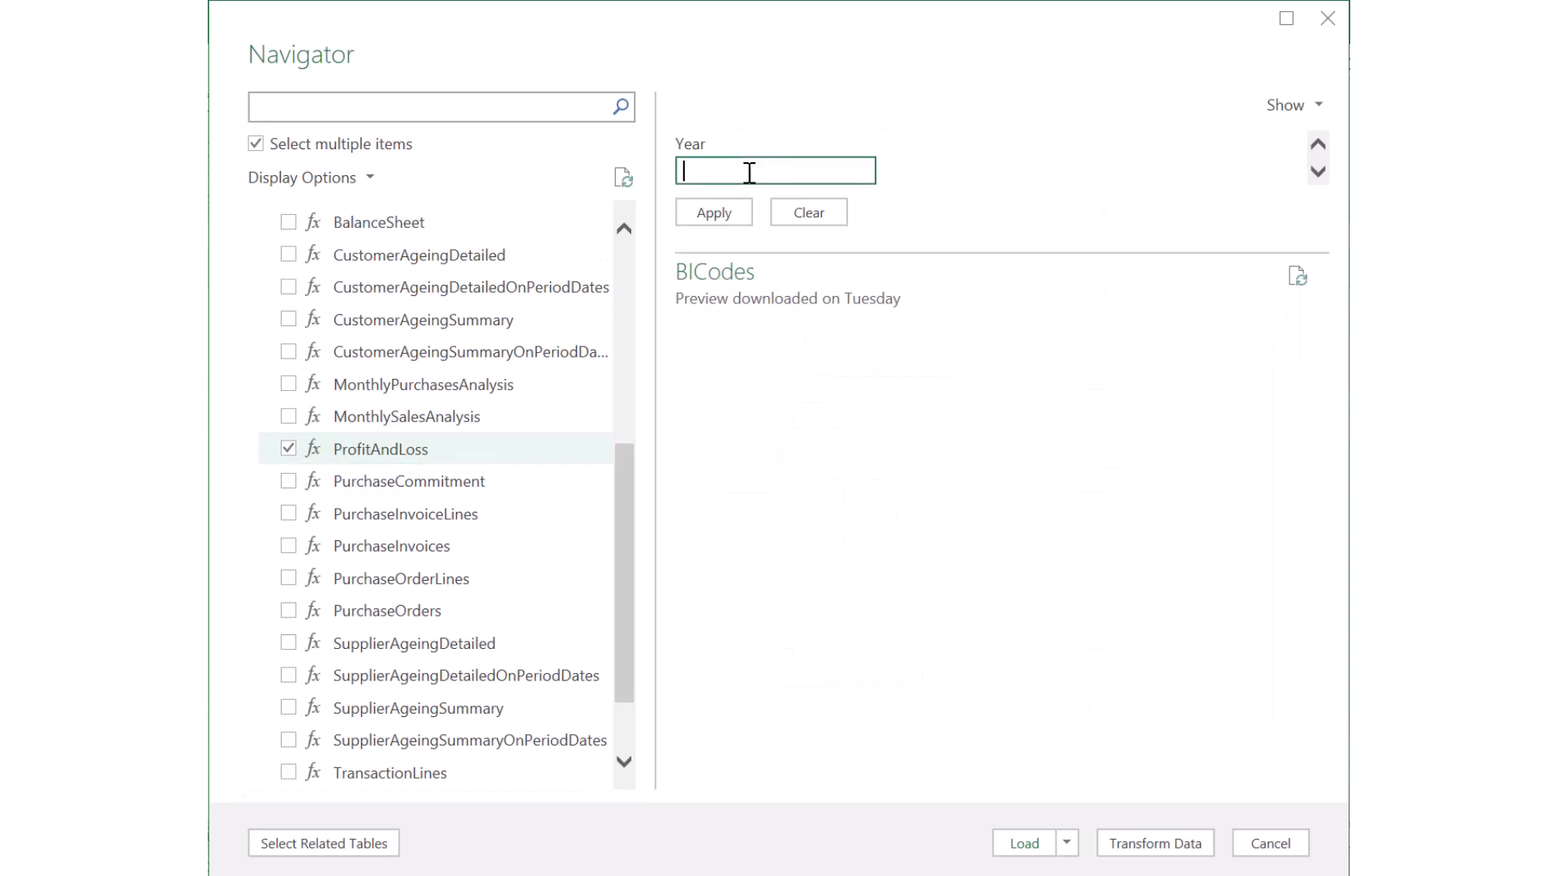
{"action": "type", "text": "2023"}
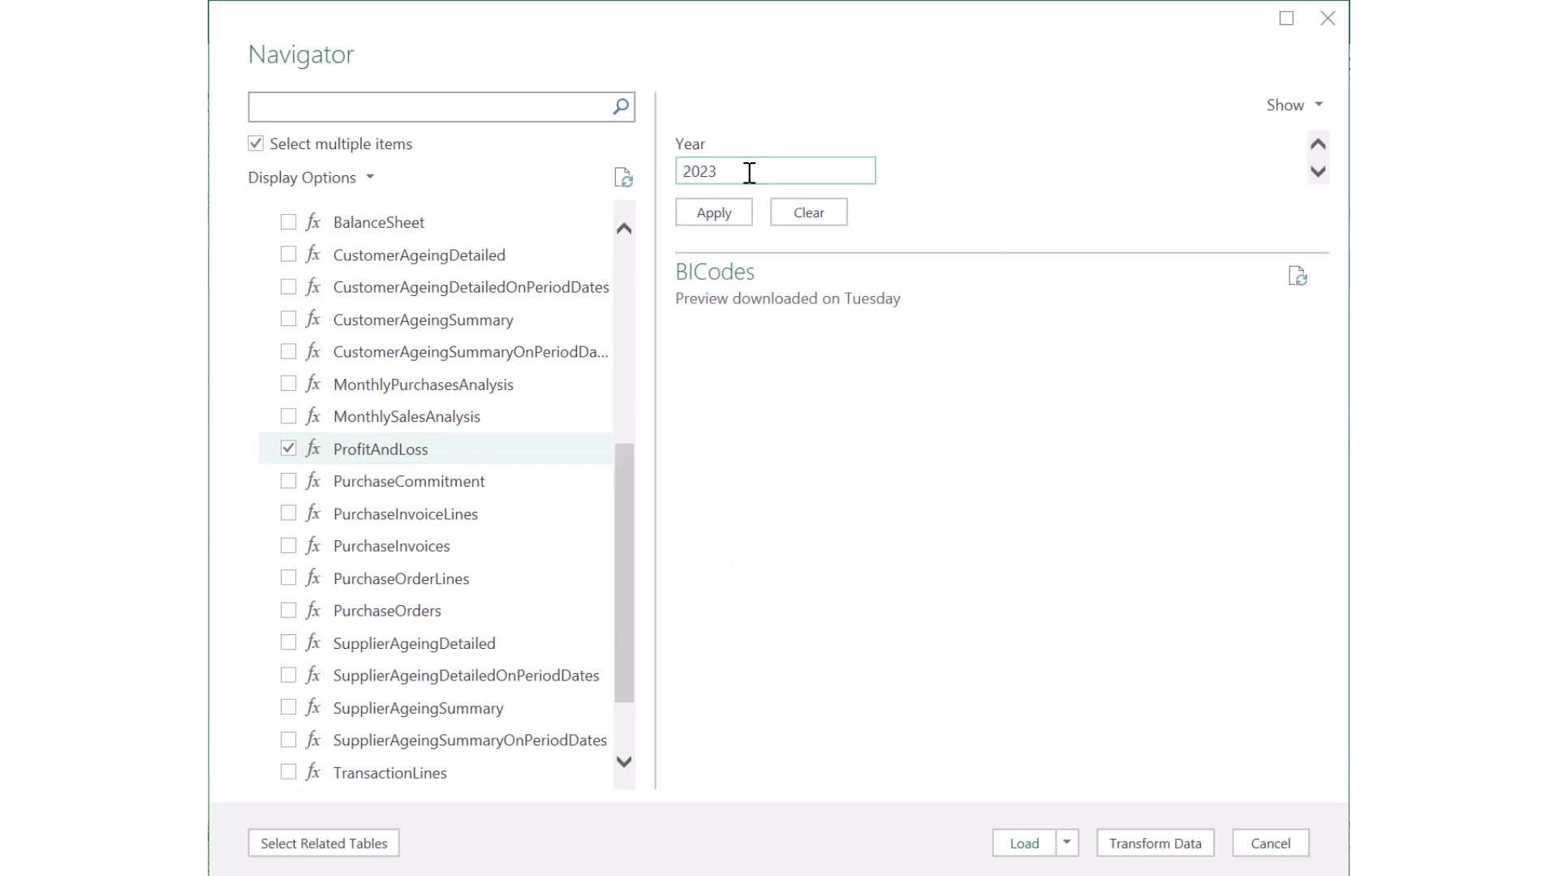
{"action": "left_click", "coordinate": [724, 217]}
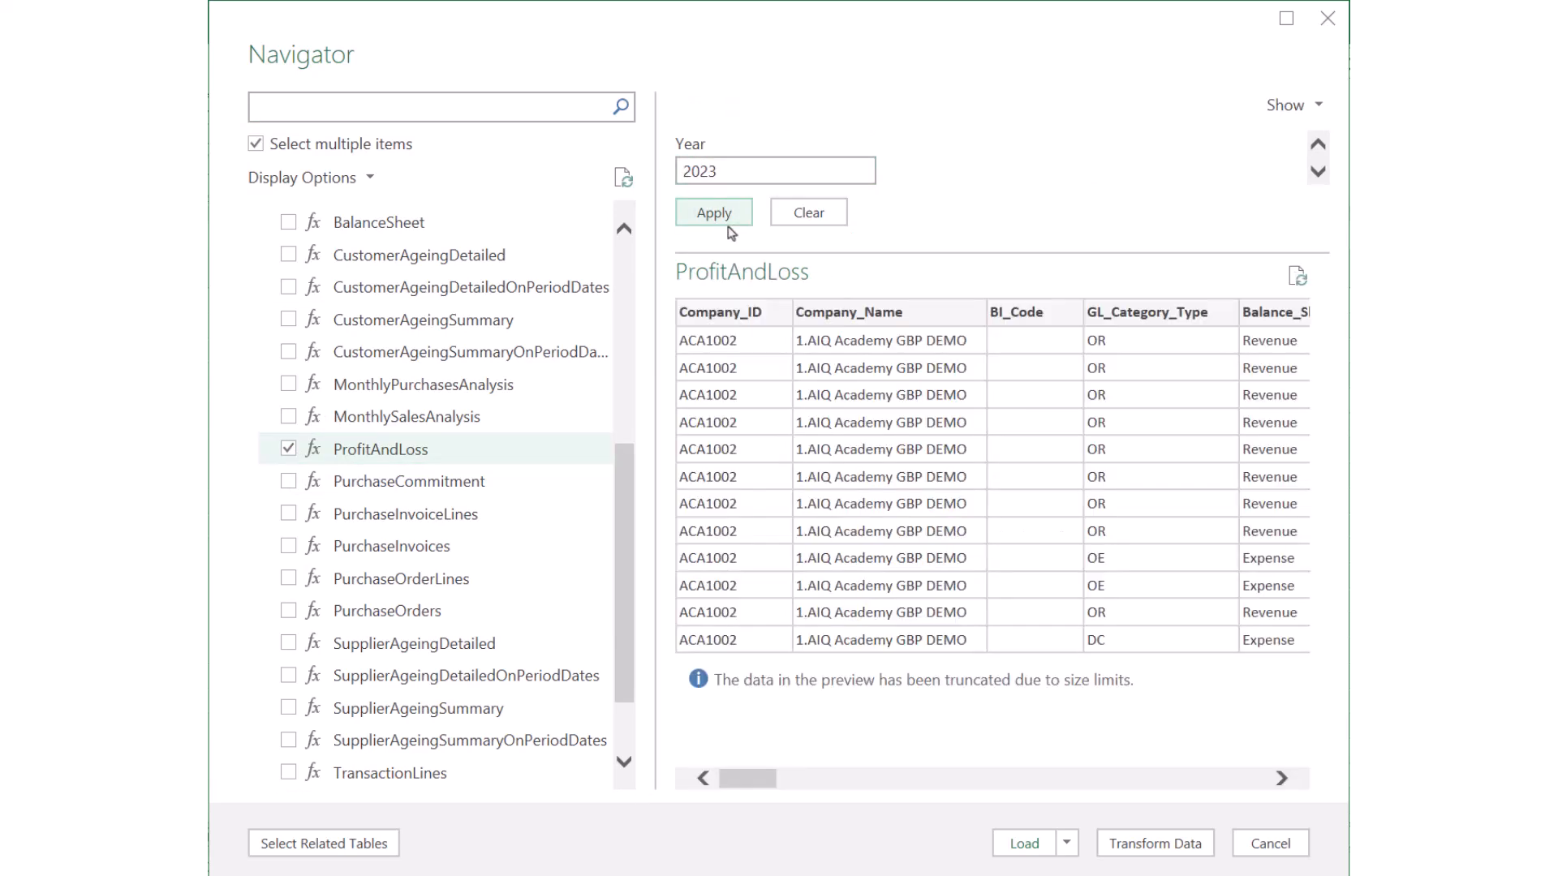
{"action": "left_click", "coordinate": [1145, 845]}
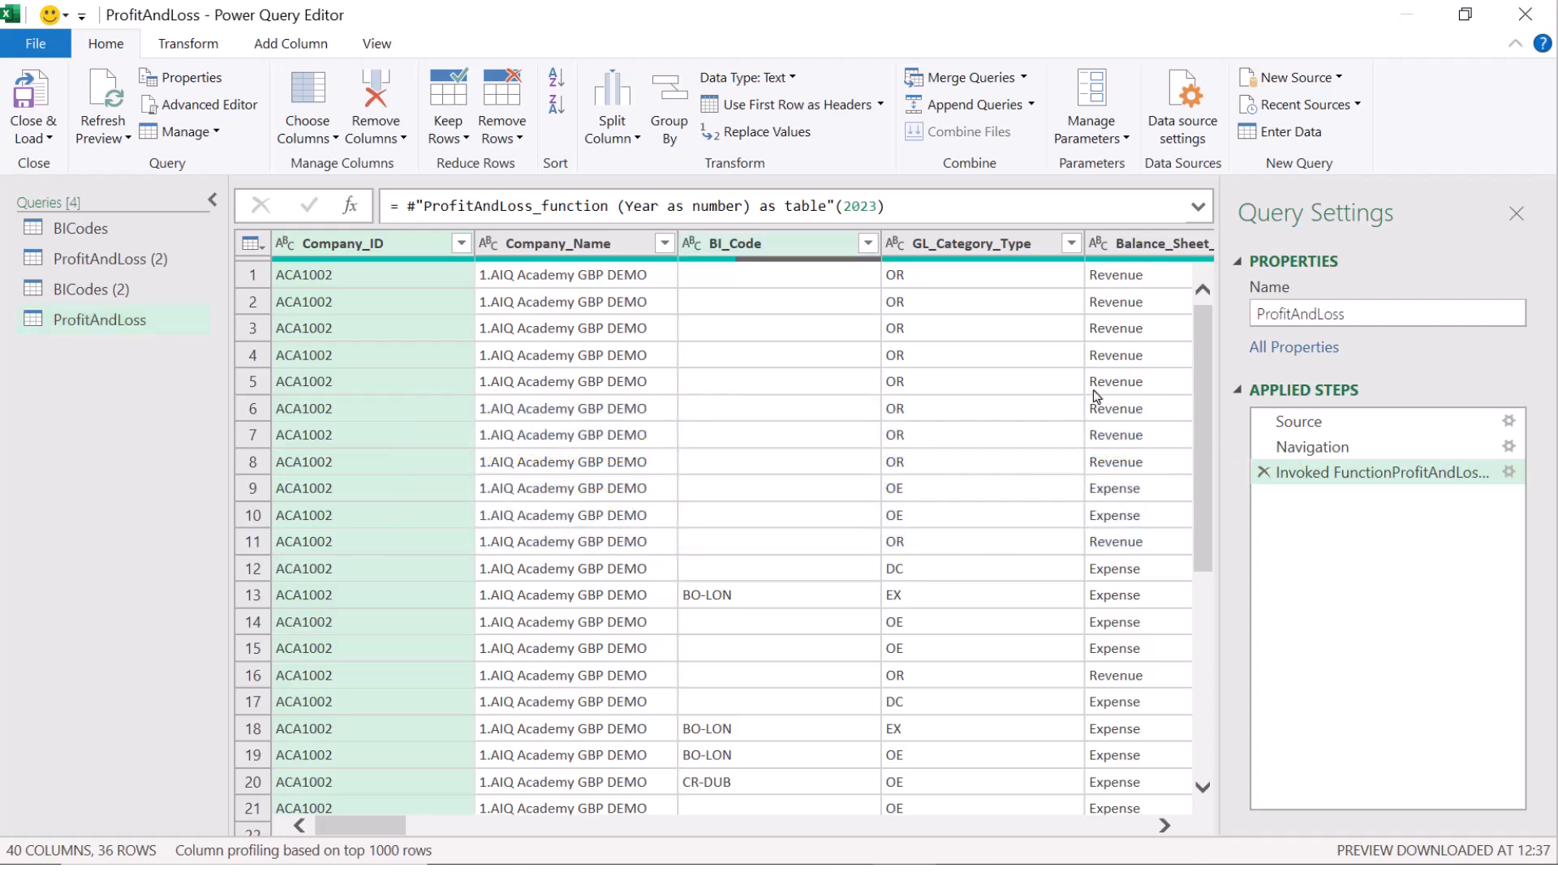
Step: Show the data type menu for the ProfitAndLoss query's BI_Code column
{"action": "left_click", "coordinate": [690, 245]}
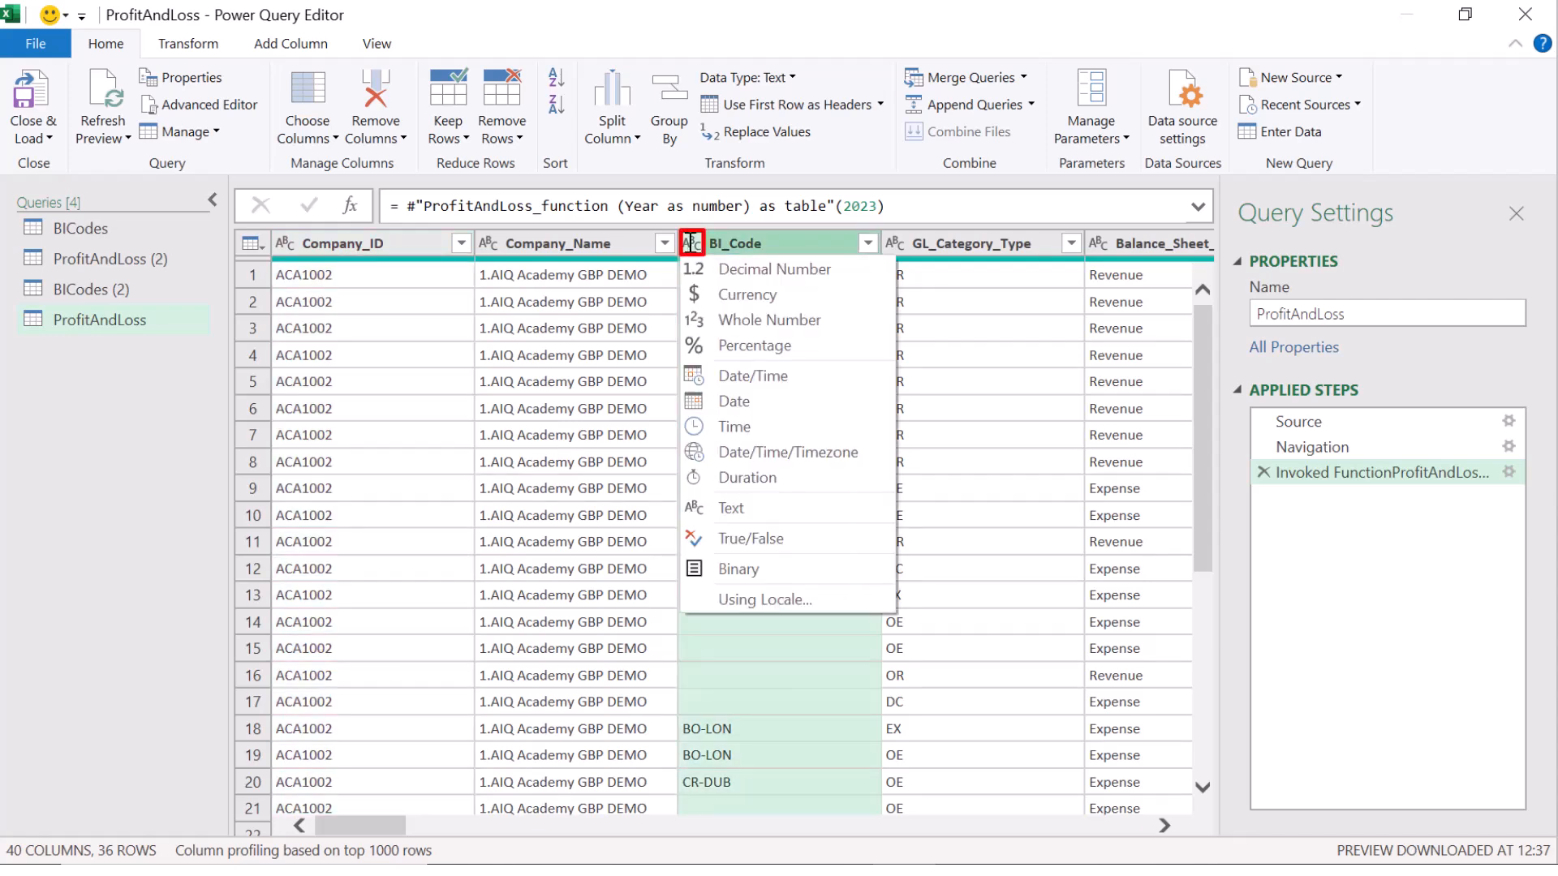
Step: In BICodes (2), drop the Dimension_Element_4 column, leaving 8 columns and 28 rows
{"action": "left_click", "coordinate": [119, 290]}
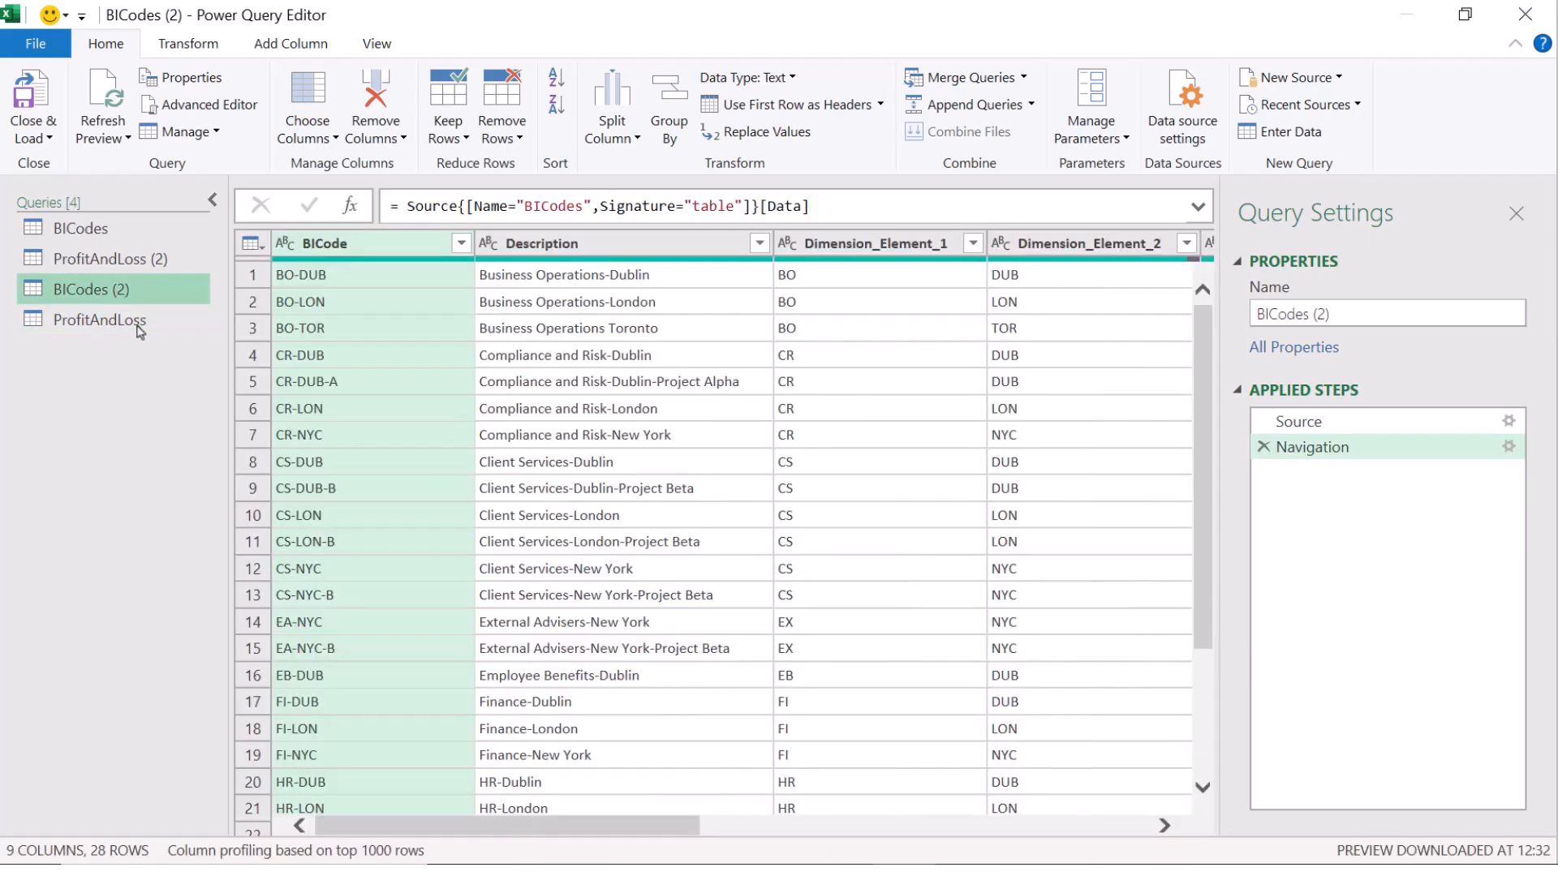
{"action": "left_click_drag", "start_coordinate": [440, 827], "coordinate": [829, 807]}
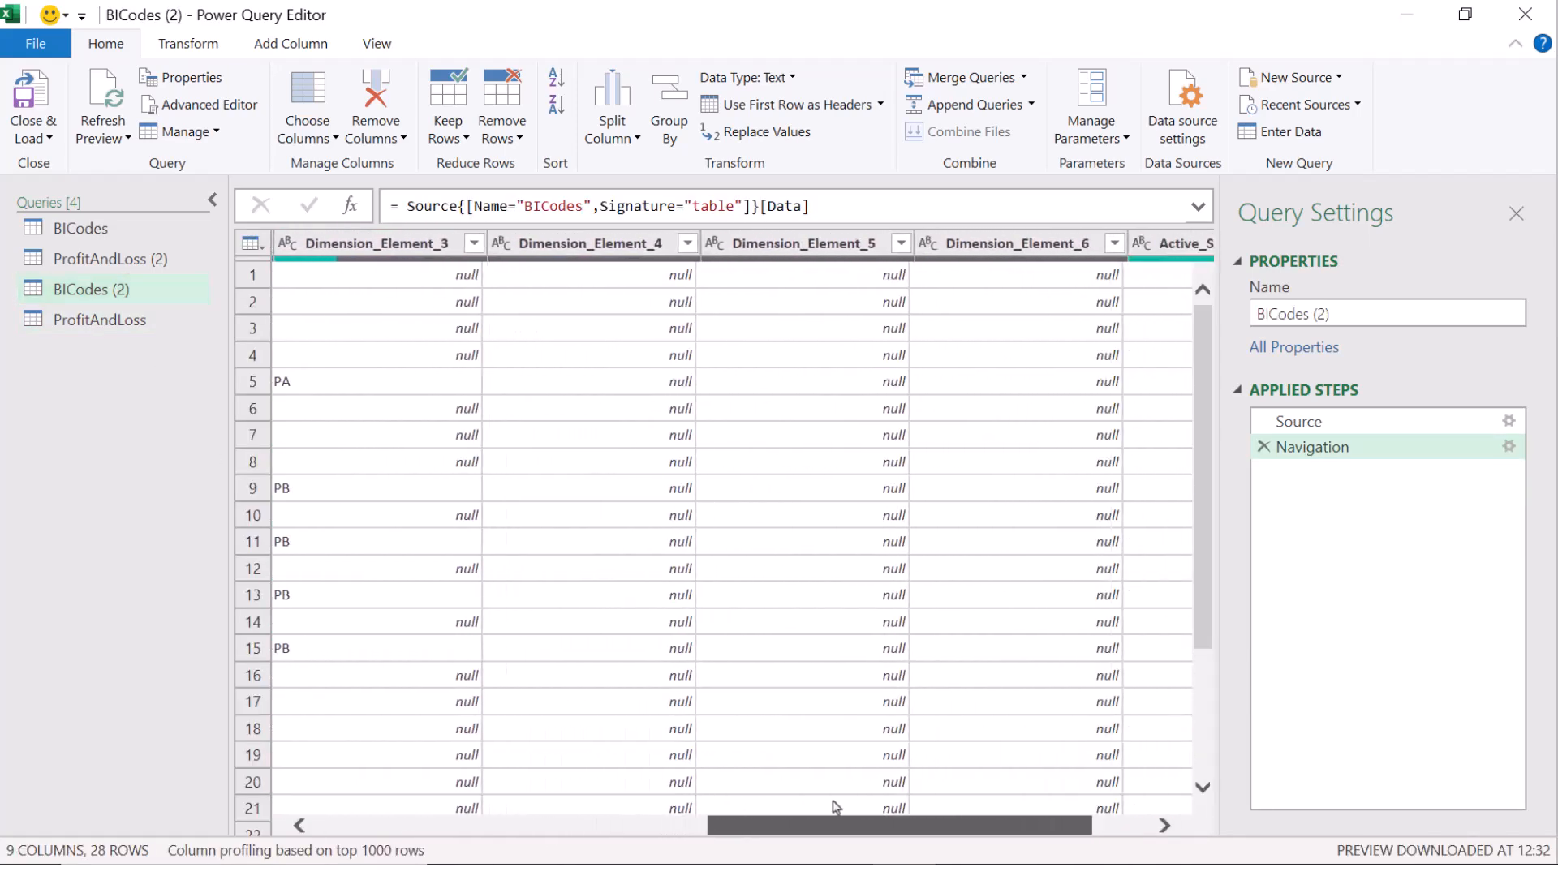
{"action": "left_click", "coordinate": [647, 248]}
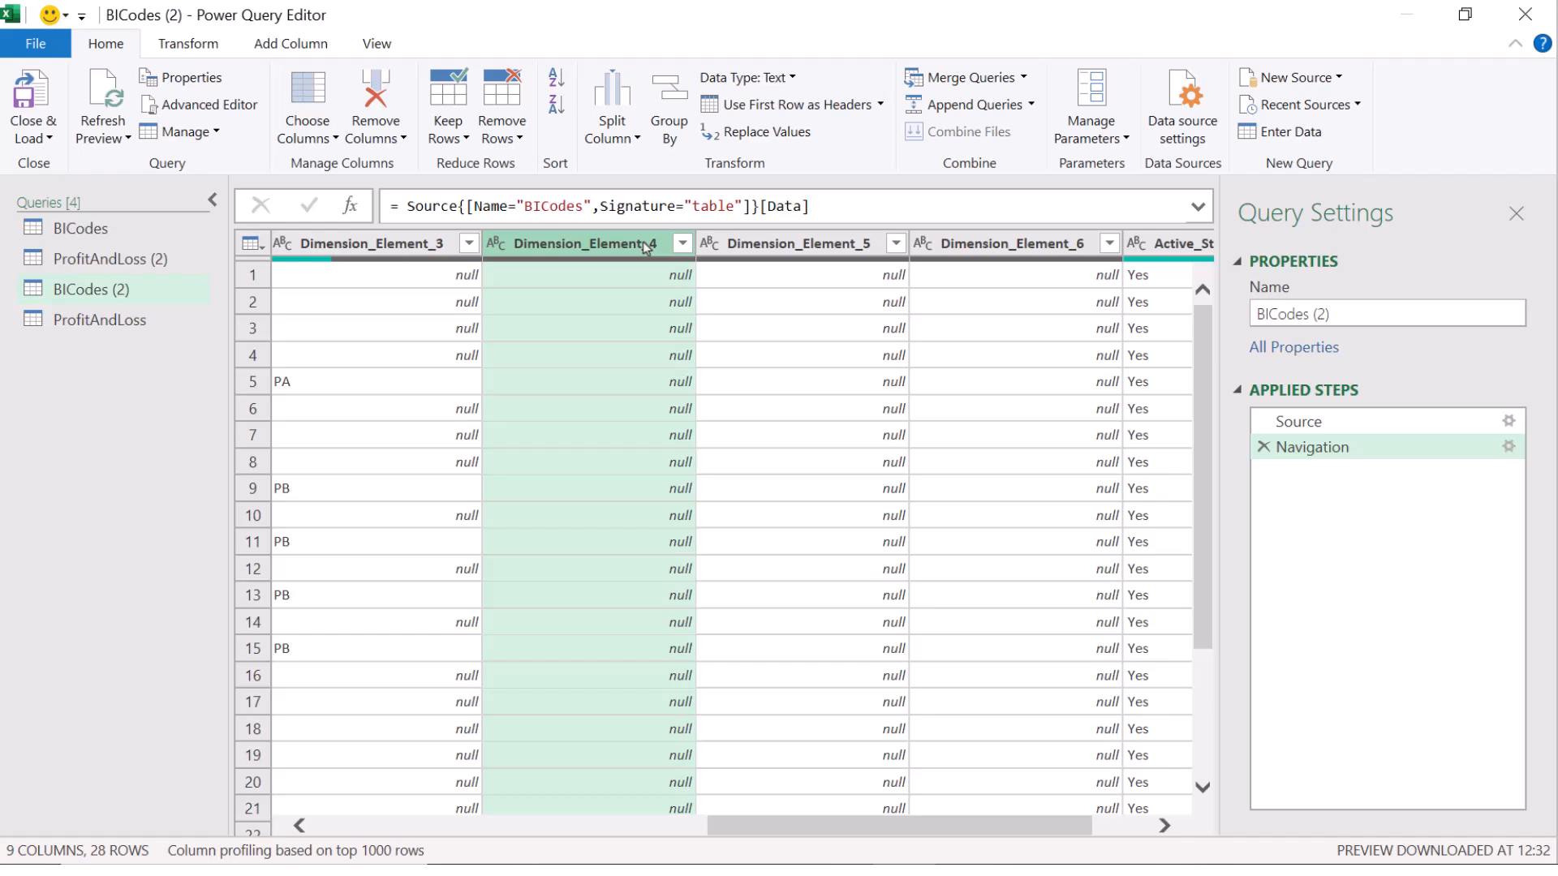
{"action": "left_click", "coordinate": [378, 92]}
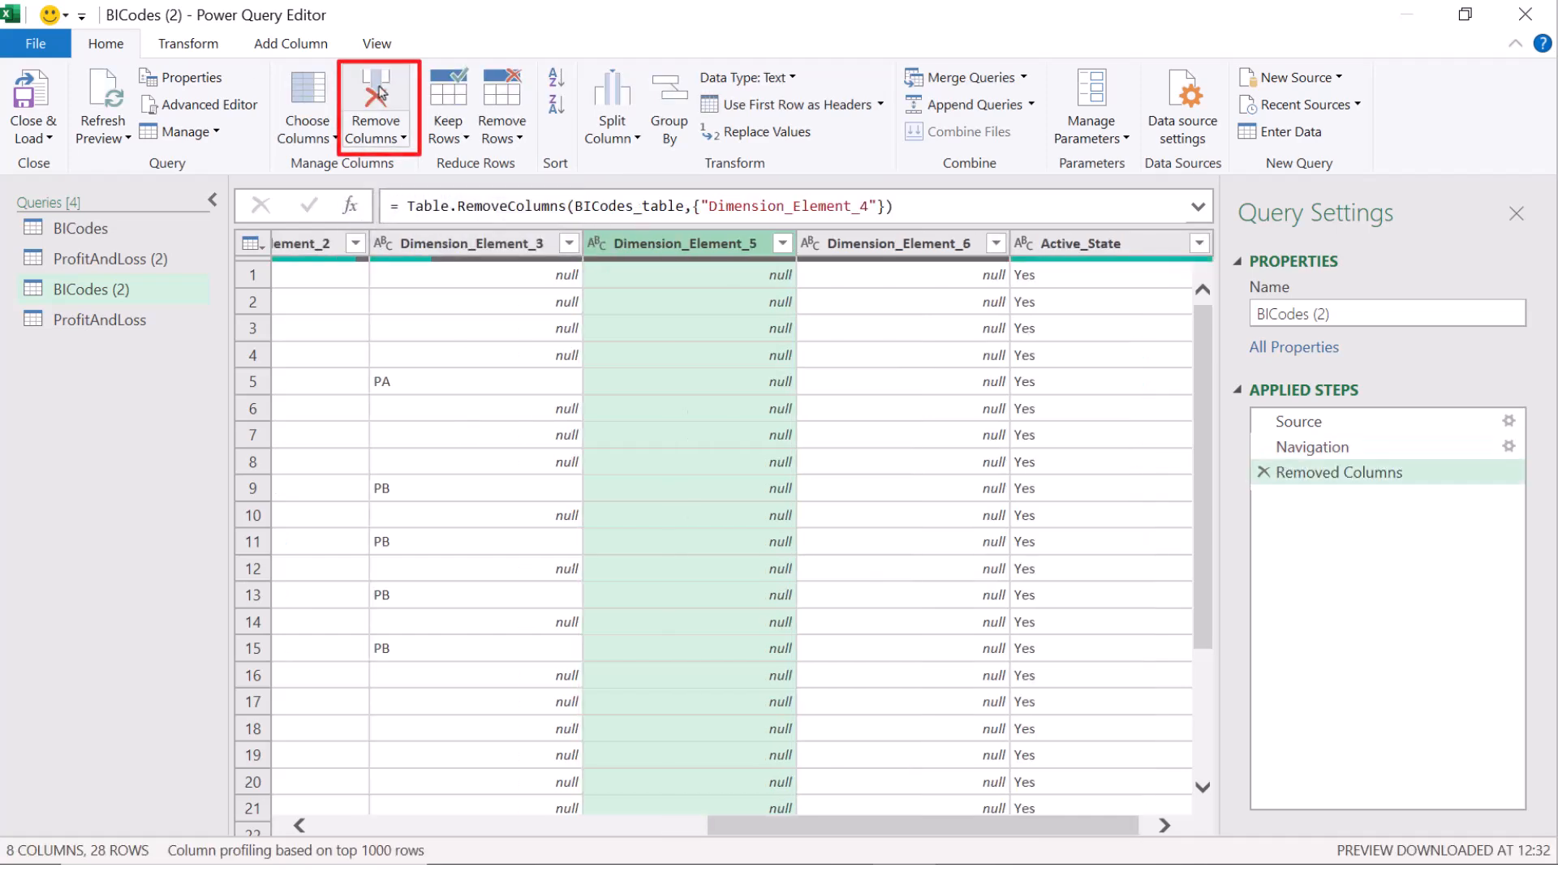
{"action": "left_click", "coordinate": [36, 128]}
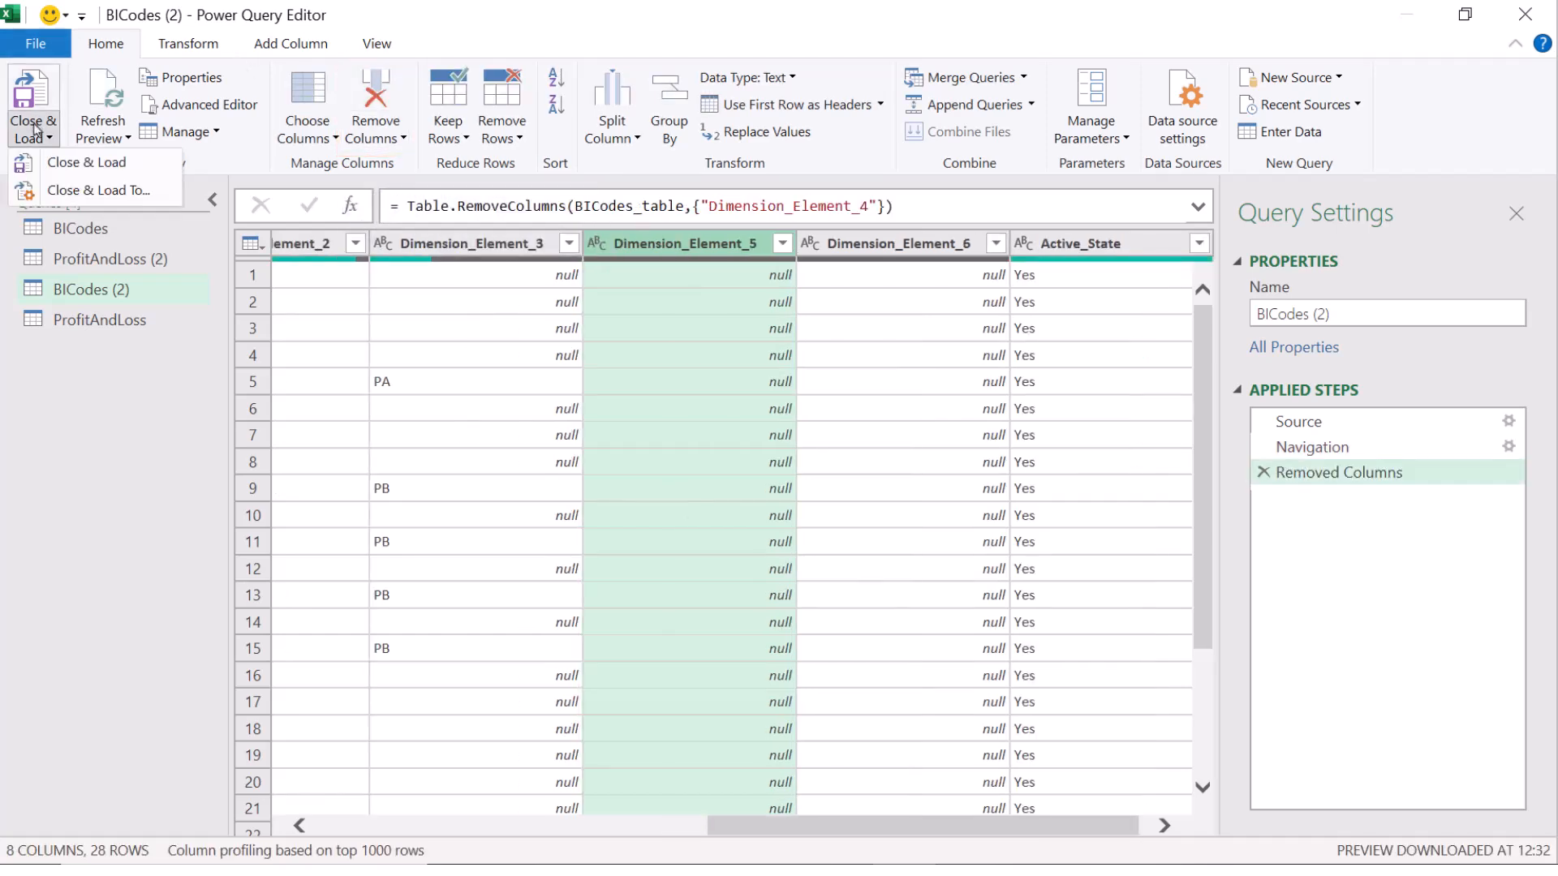
Step: Load BICodes (2) as a connection only, adding it to the Data Model
{"action": "left_click", "coordinate": [47, 191]}
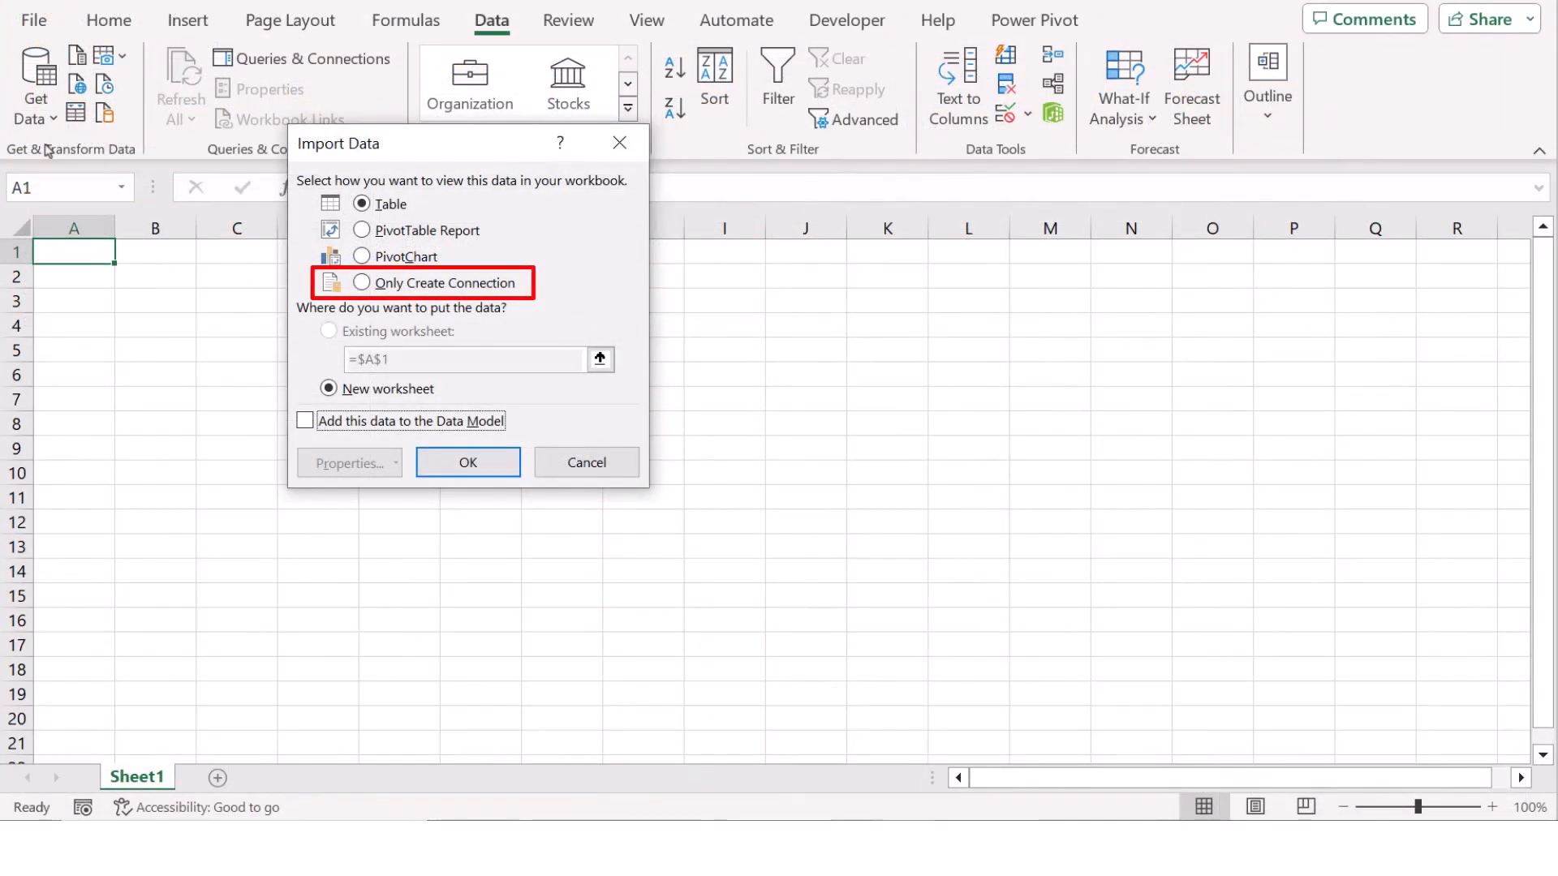
{"action": "left_click", "coordinate": [361, 284]}
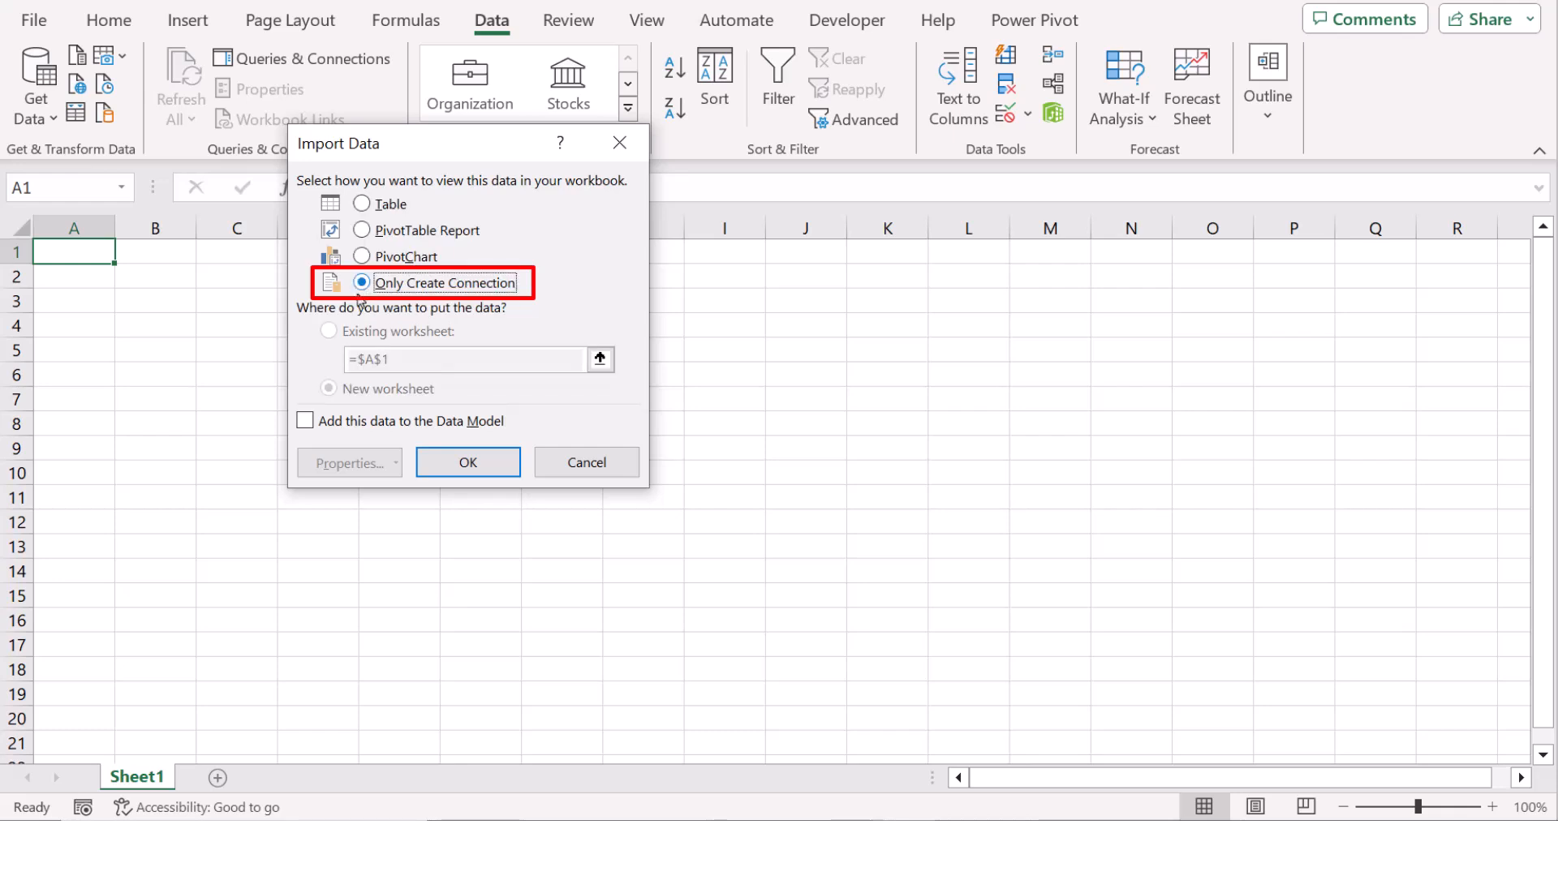
{"action": "left_click", "coordinate": [305, 420]}
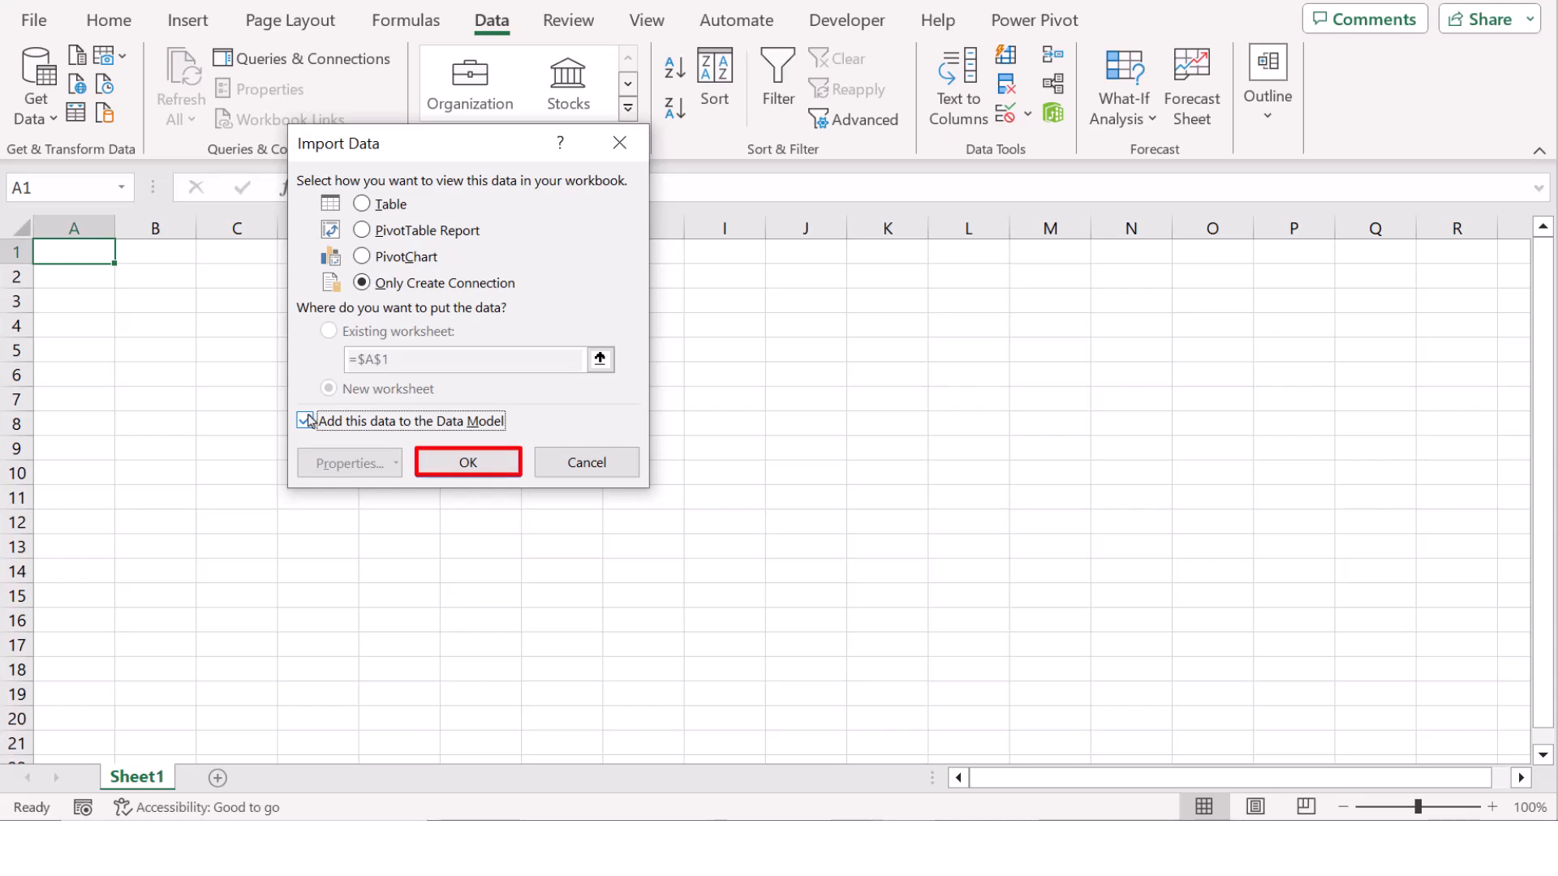
{"action": "left_click", "coordinate": [472, 463]}
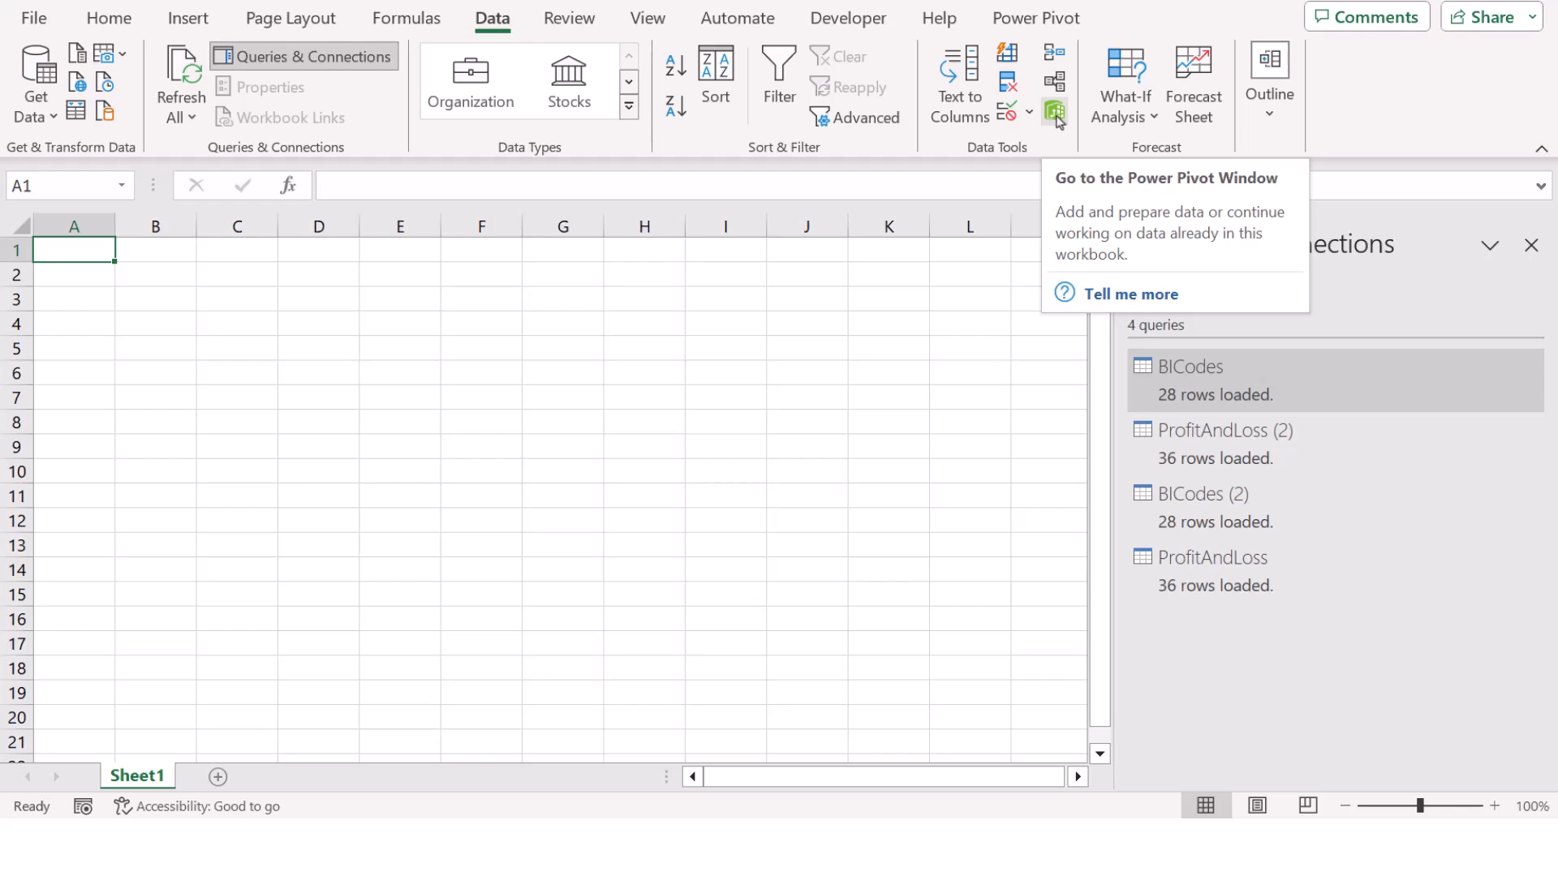
Step: In Power Pivot's Diagram View, link ProfitAndLoss 2's BI_Code to BICode in BICodes 2
{"action": "left_click", "coordinate": [1055, 111]}
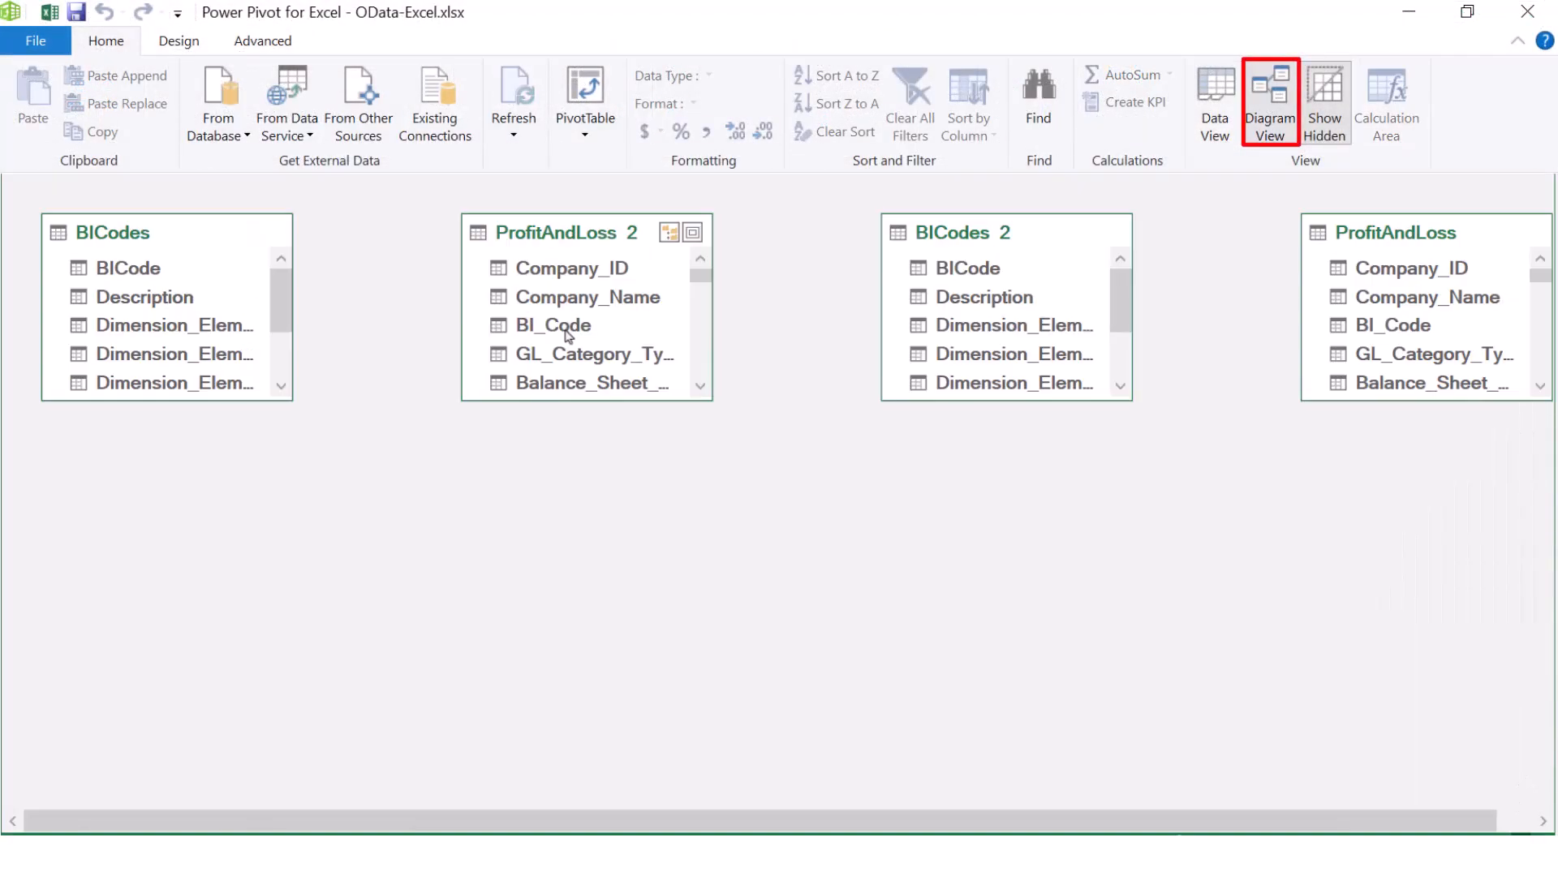
{"action": "left_click", "coordinate": [568, 326]}
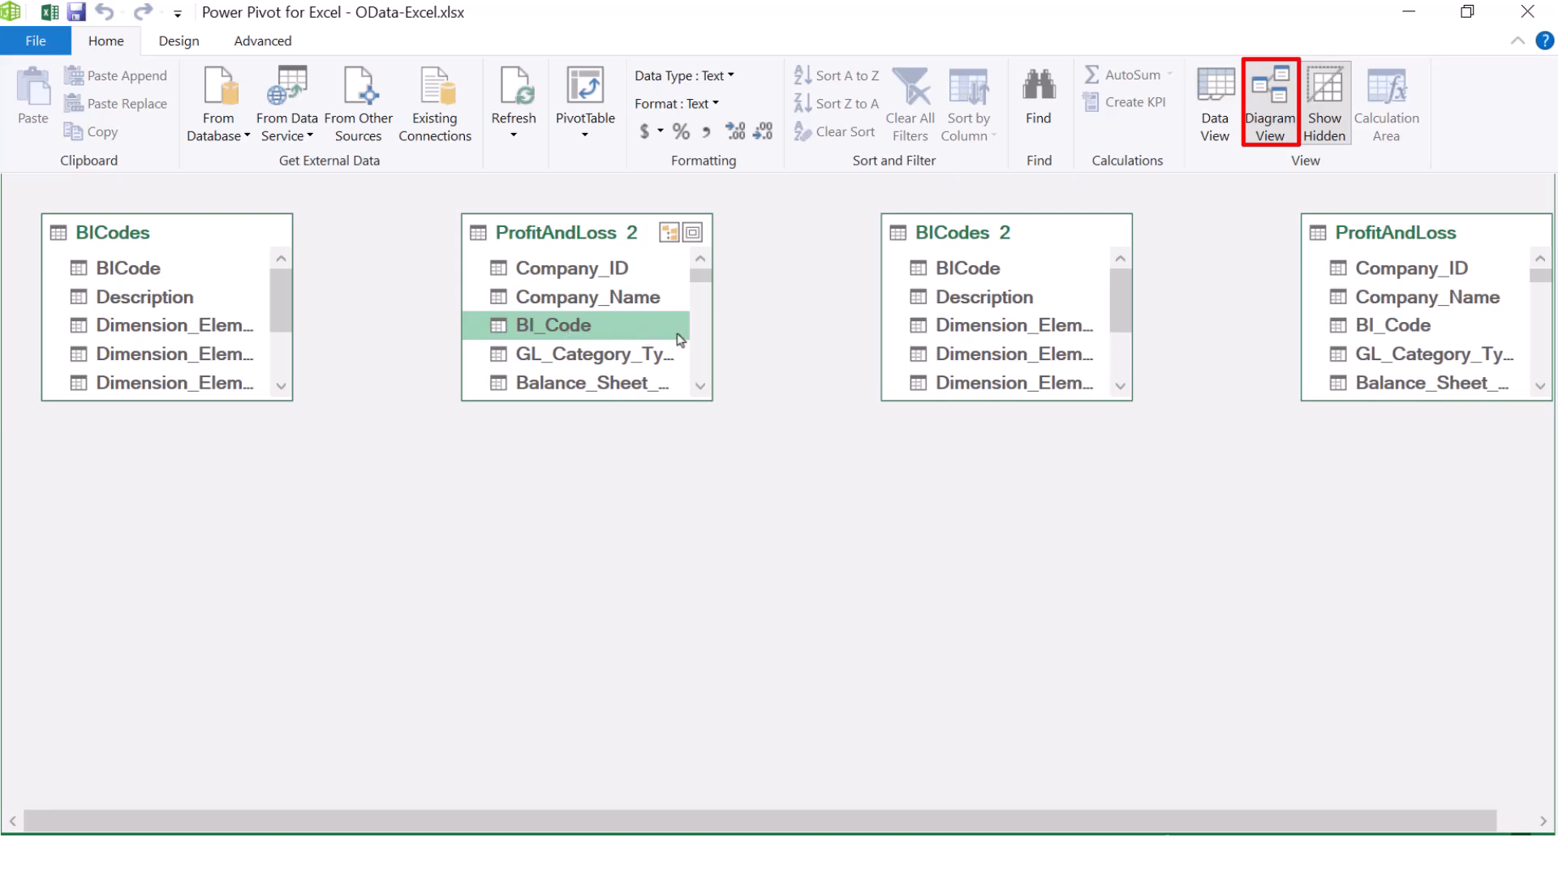
{"action": "left_click_drag", "start_coordinate": [717, 326], "coordinate": [912, 274]}
{"action": "left_click", "coordinate": [595, 122]}
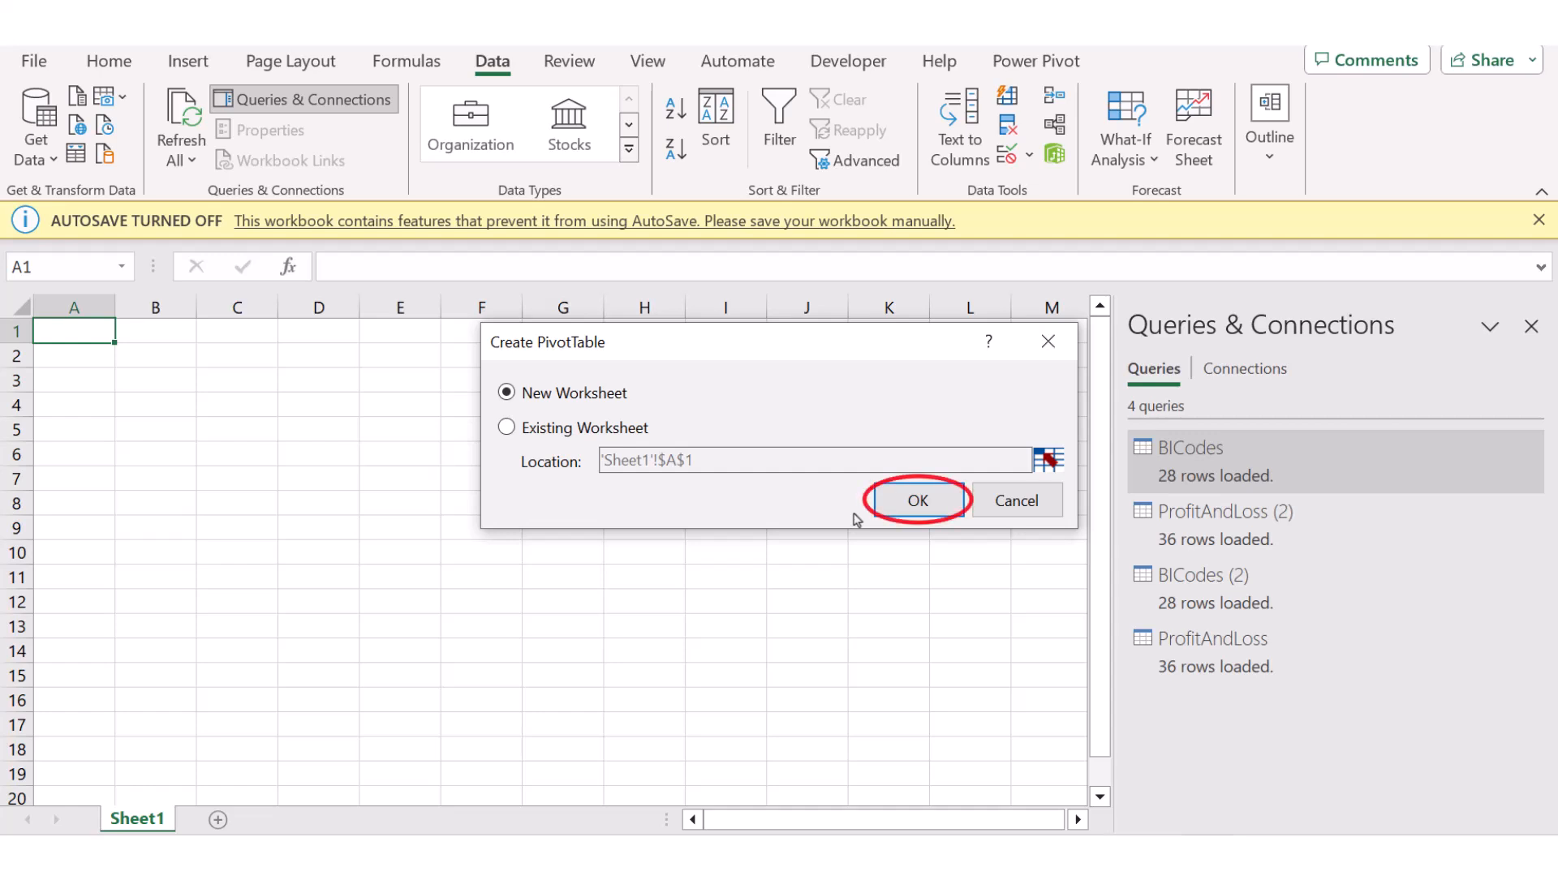
Step: Create the PivotTable on a new worksheet with BICodes 2's BICode and Description in Rows
{"action": "left_click", "coordinate": [915, 499]}
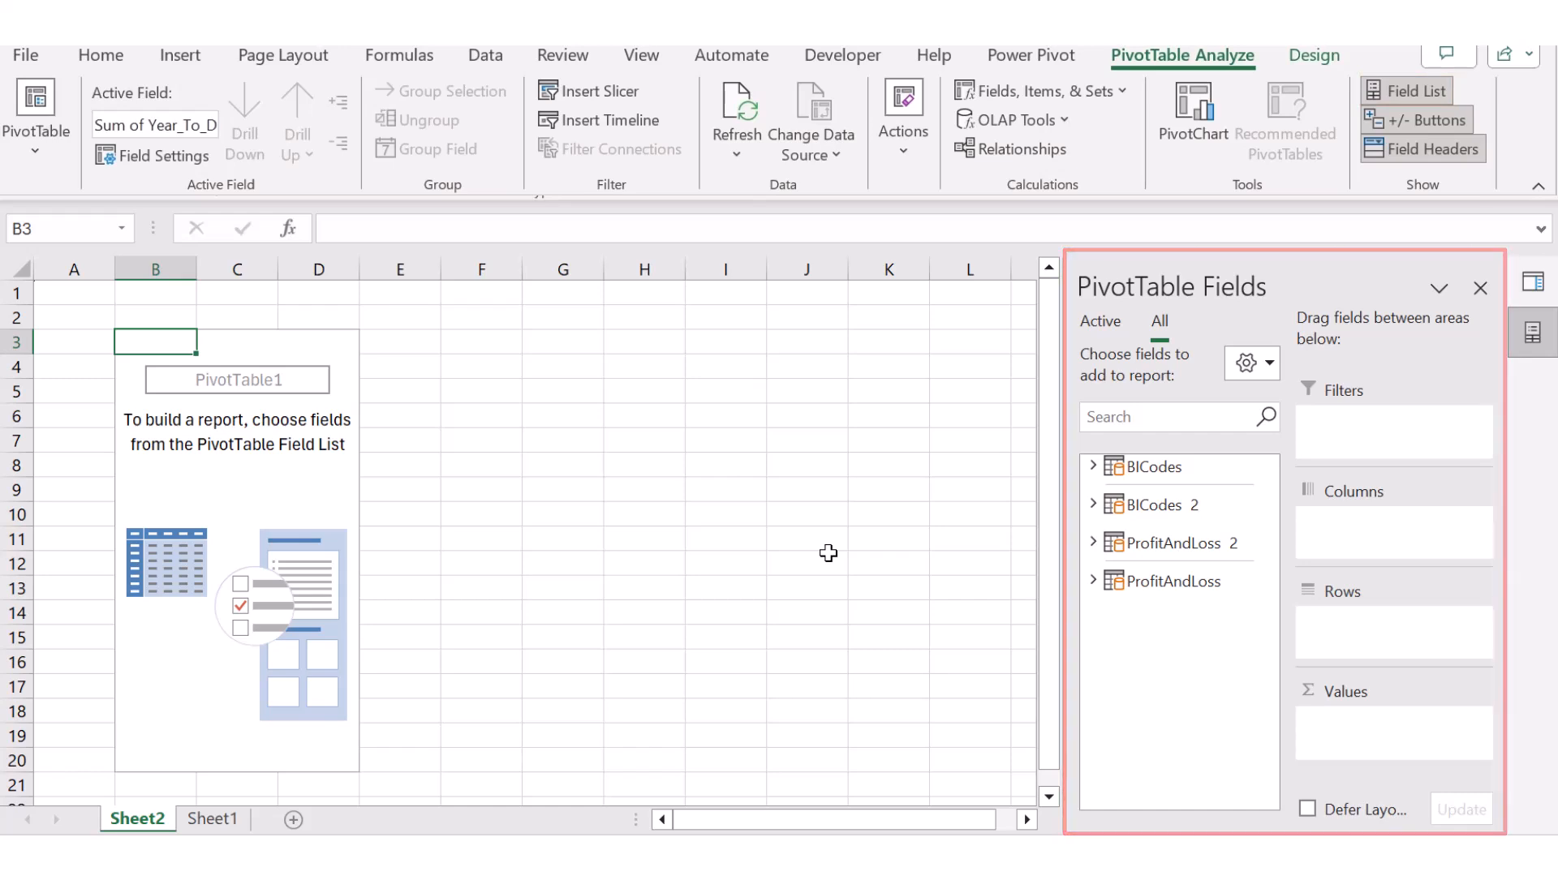
{"action": "left_click", "coordinate": [1144, 507]}
{"action": "left_click_drag", "start_coordinate": [1142, 531], "coordinate": [1397, 636]}
{"action": "left_click", "coordinate": [1193, 561]}
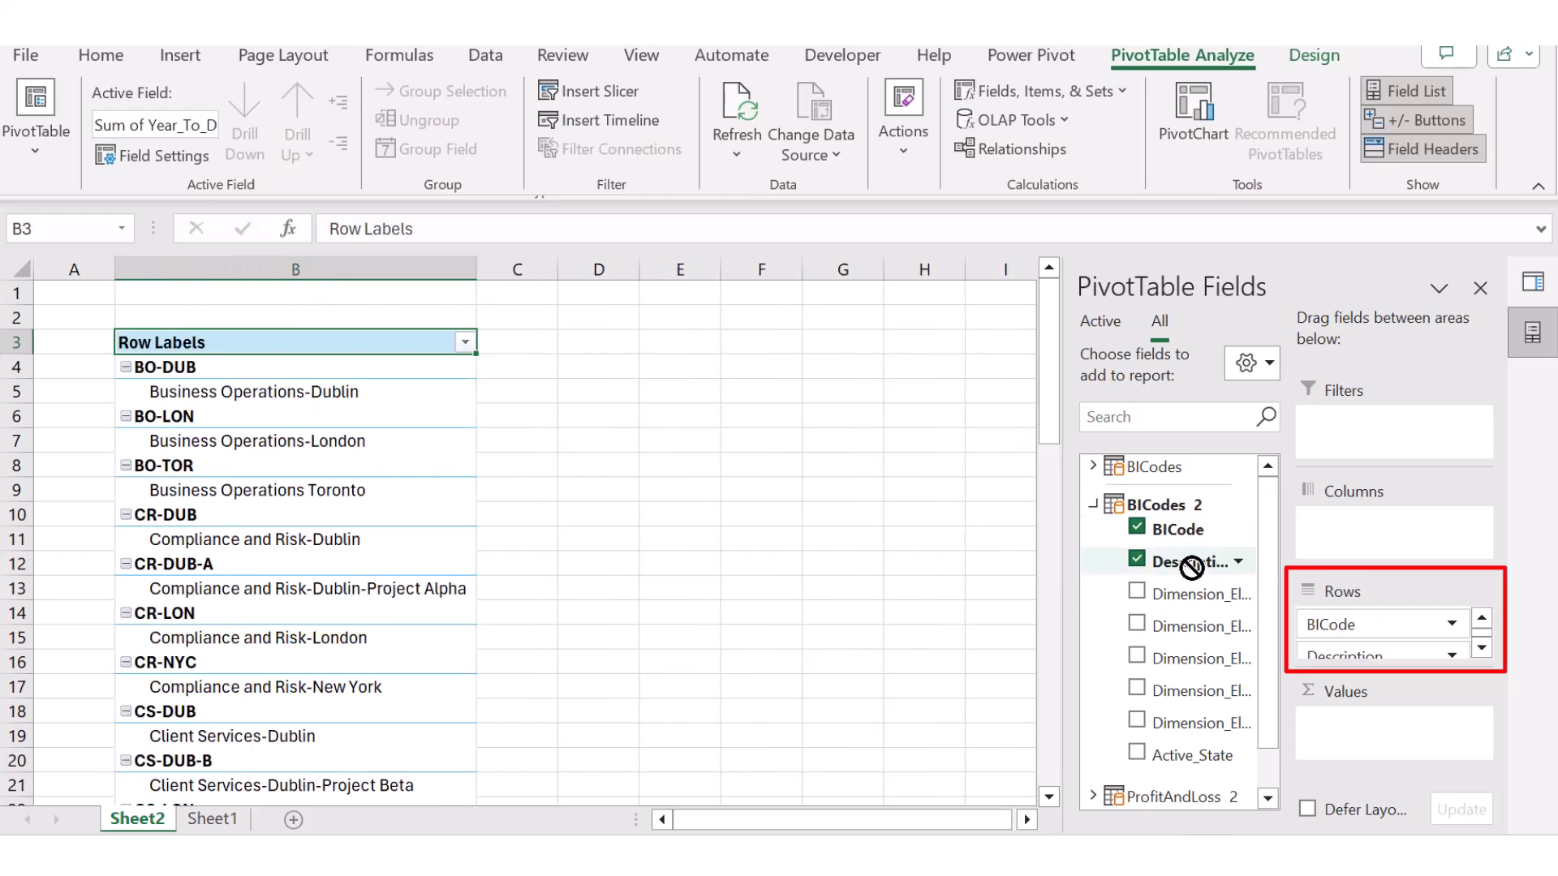
{"action": "left_click_drag", "start_coordinate": [1267, 640], "coordinate": [1266, 696]}
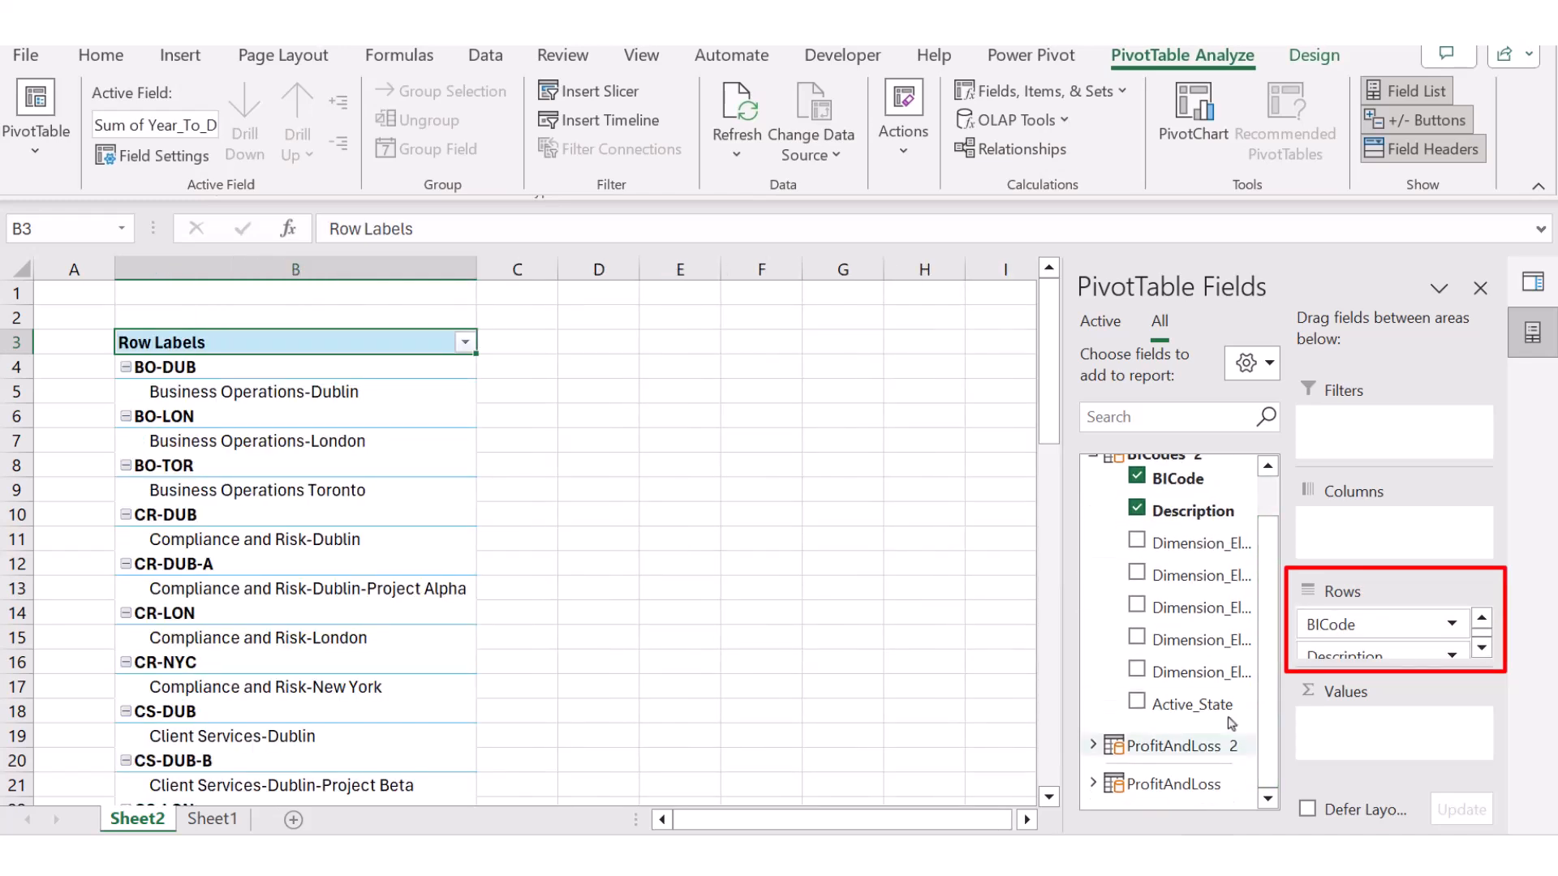
{"action": "left_click", "coordinate": [1093, 745]}
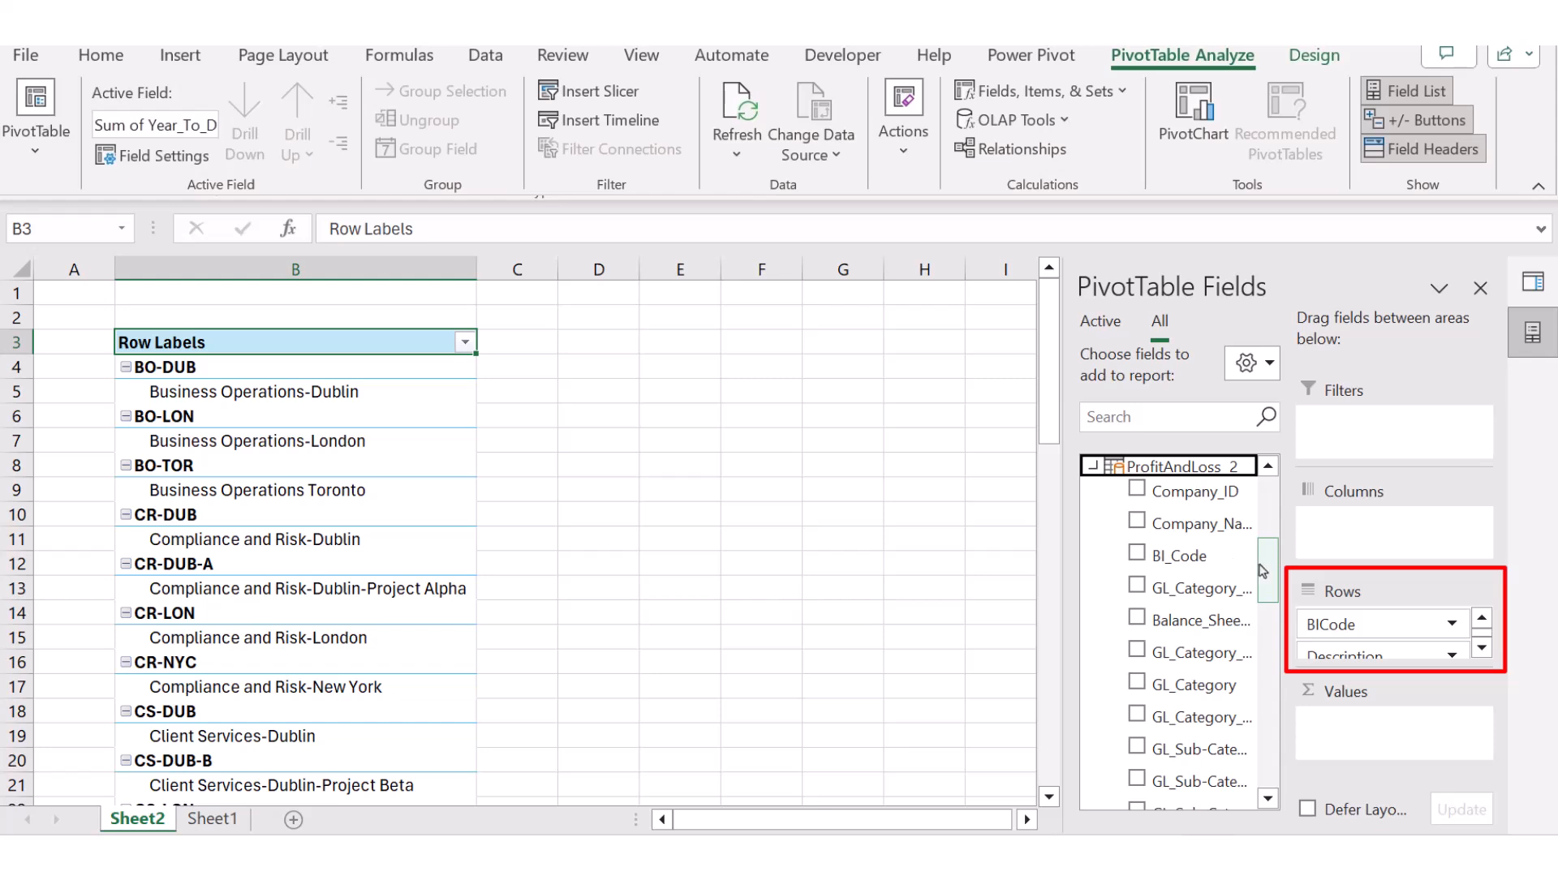
{"action": "scroll", "coordinate": [1249, 572], "scroll_direction": "down", "scroll_amount": 3}
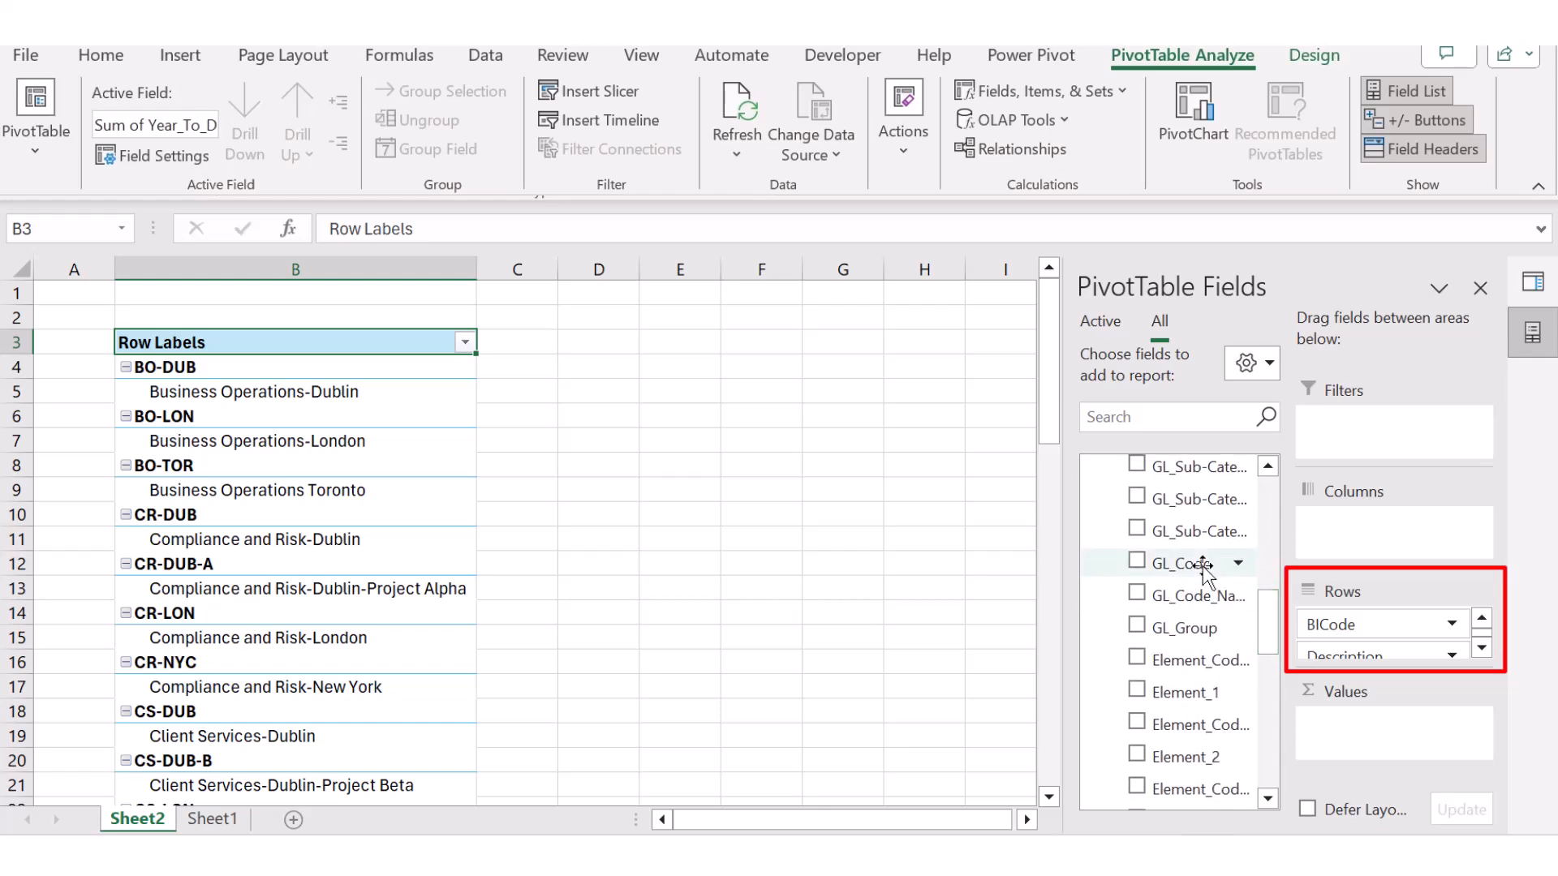
Step: Put GL_Code and GL_Code_Name in Rows, Period_Number and Period in Columns, and sum Year_To_Date
{"action": "left_click_drag", "start_coordinate": [1204, 565], "coordinate": [1379, 623]}
{"action": "left_click_drag", "start_coordinate": [1196, 596], "coordinate": [1379, 645]}
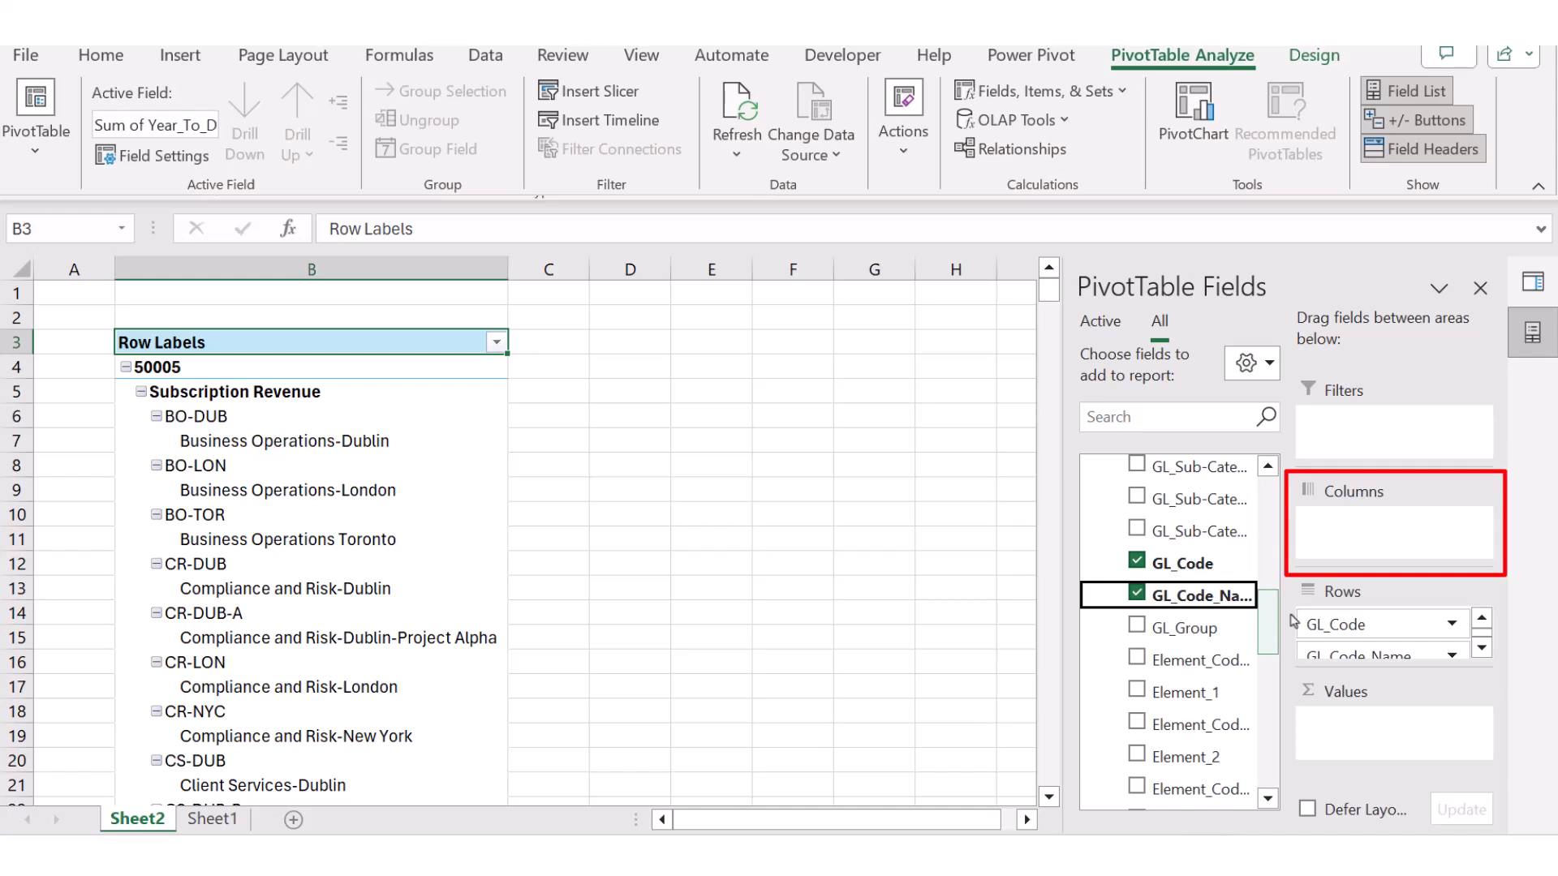
{"action": "scroll", "coordinate": [1293, 622], "scroll_direction": "down", "scroll_amount": 5}
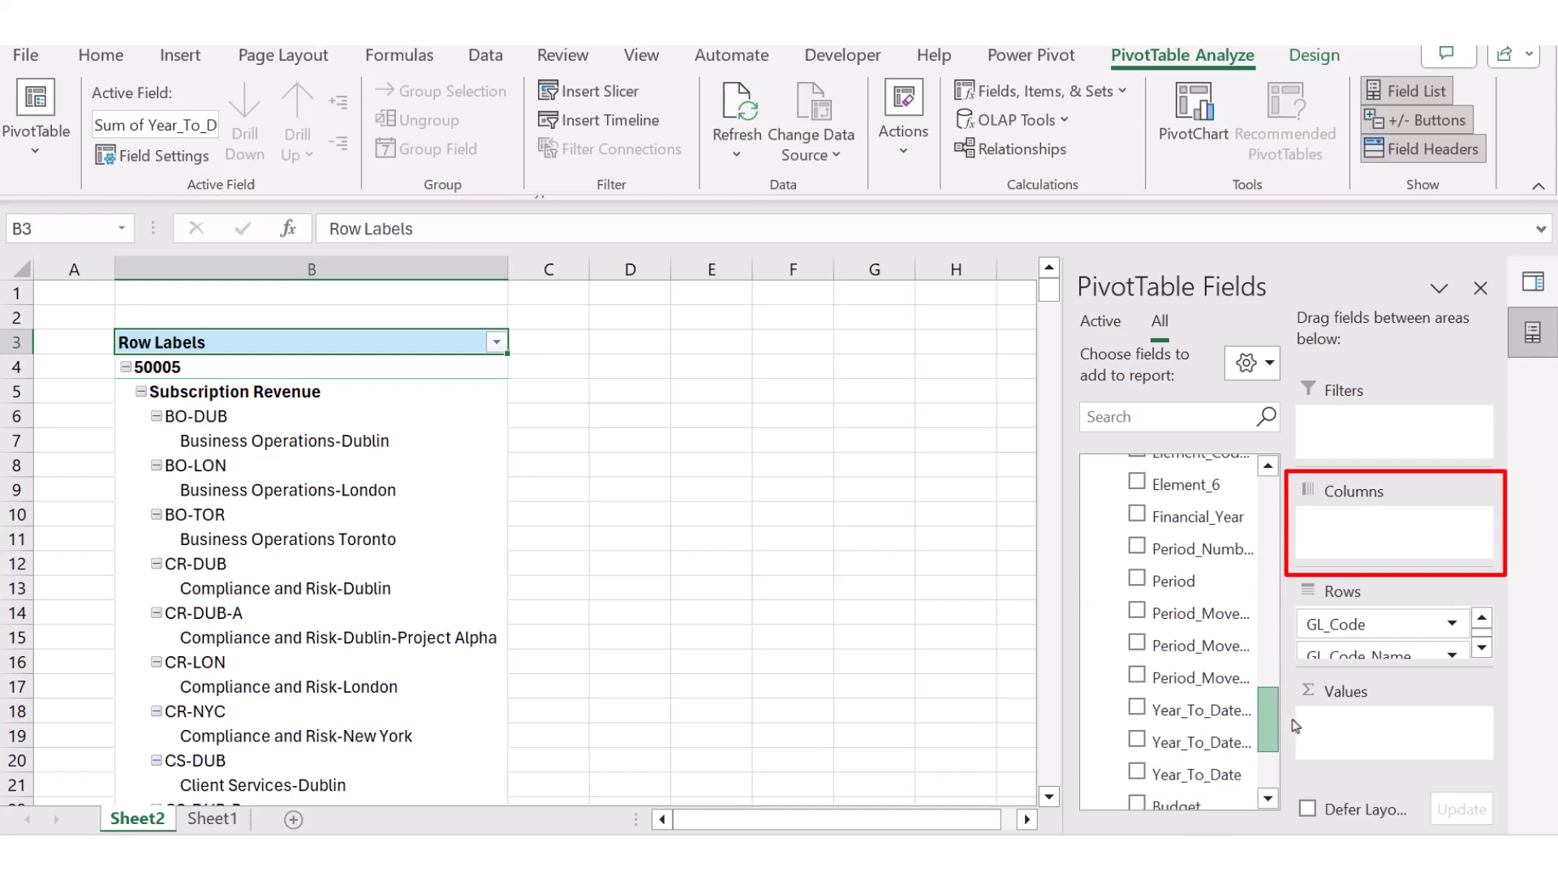
{"action": "left_click_drag", "start_coordinate": [1200, 549], "coordinate": [1384, 531]}
{"action": "left_click_drag", "start_coordinate": [1181, 580], "coordinate": [1382, 567]}
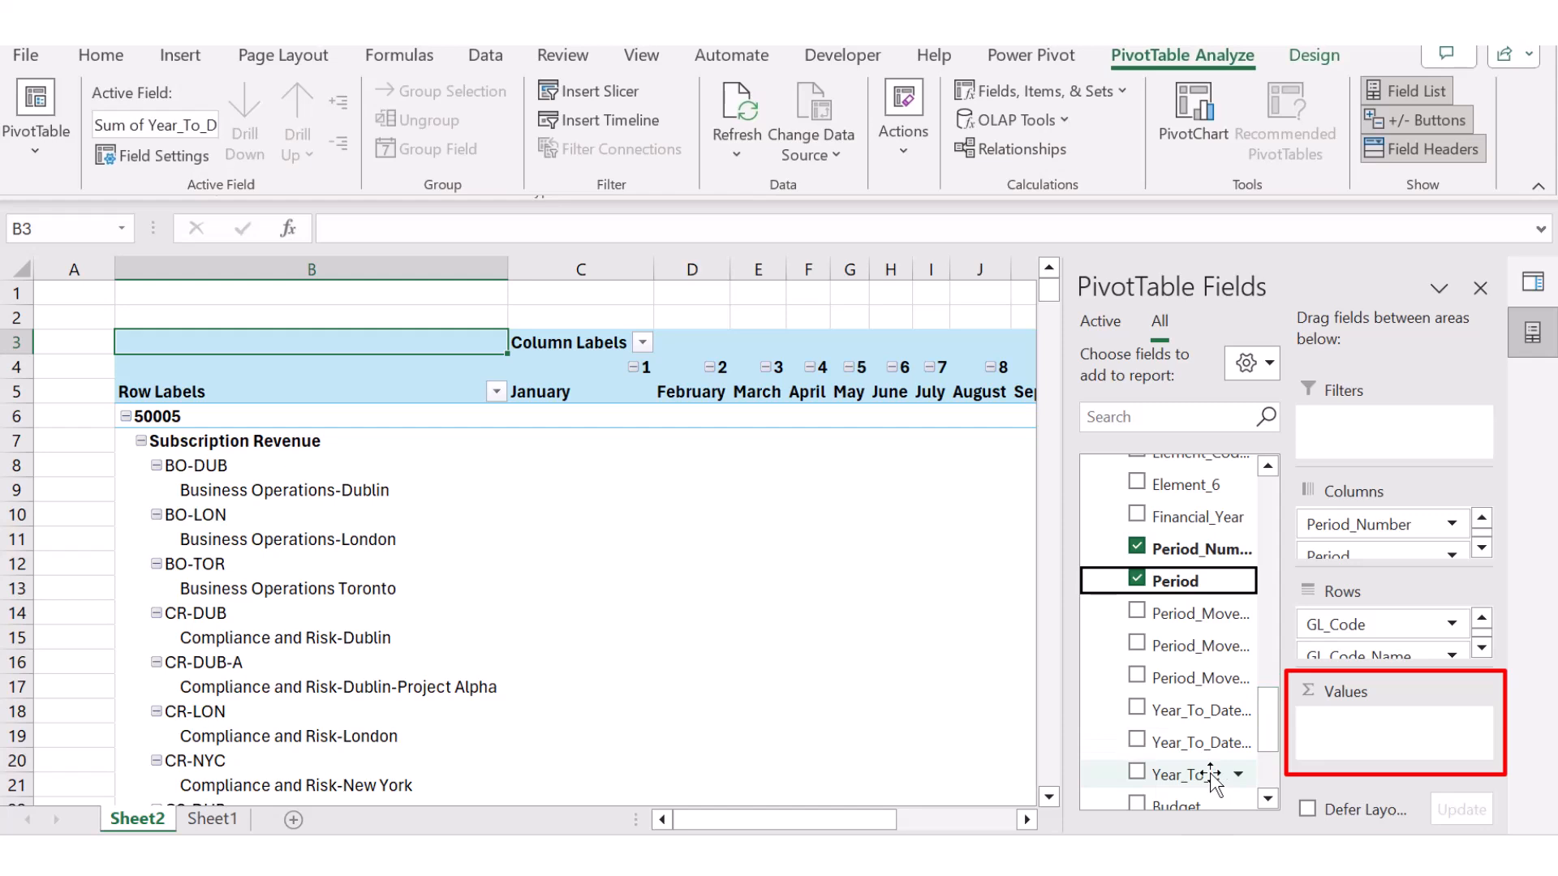
{"action": "left_click_drag", "start_coordinate": [1209, 773], "coordinate": [1379, 734]}
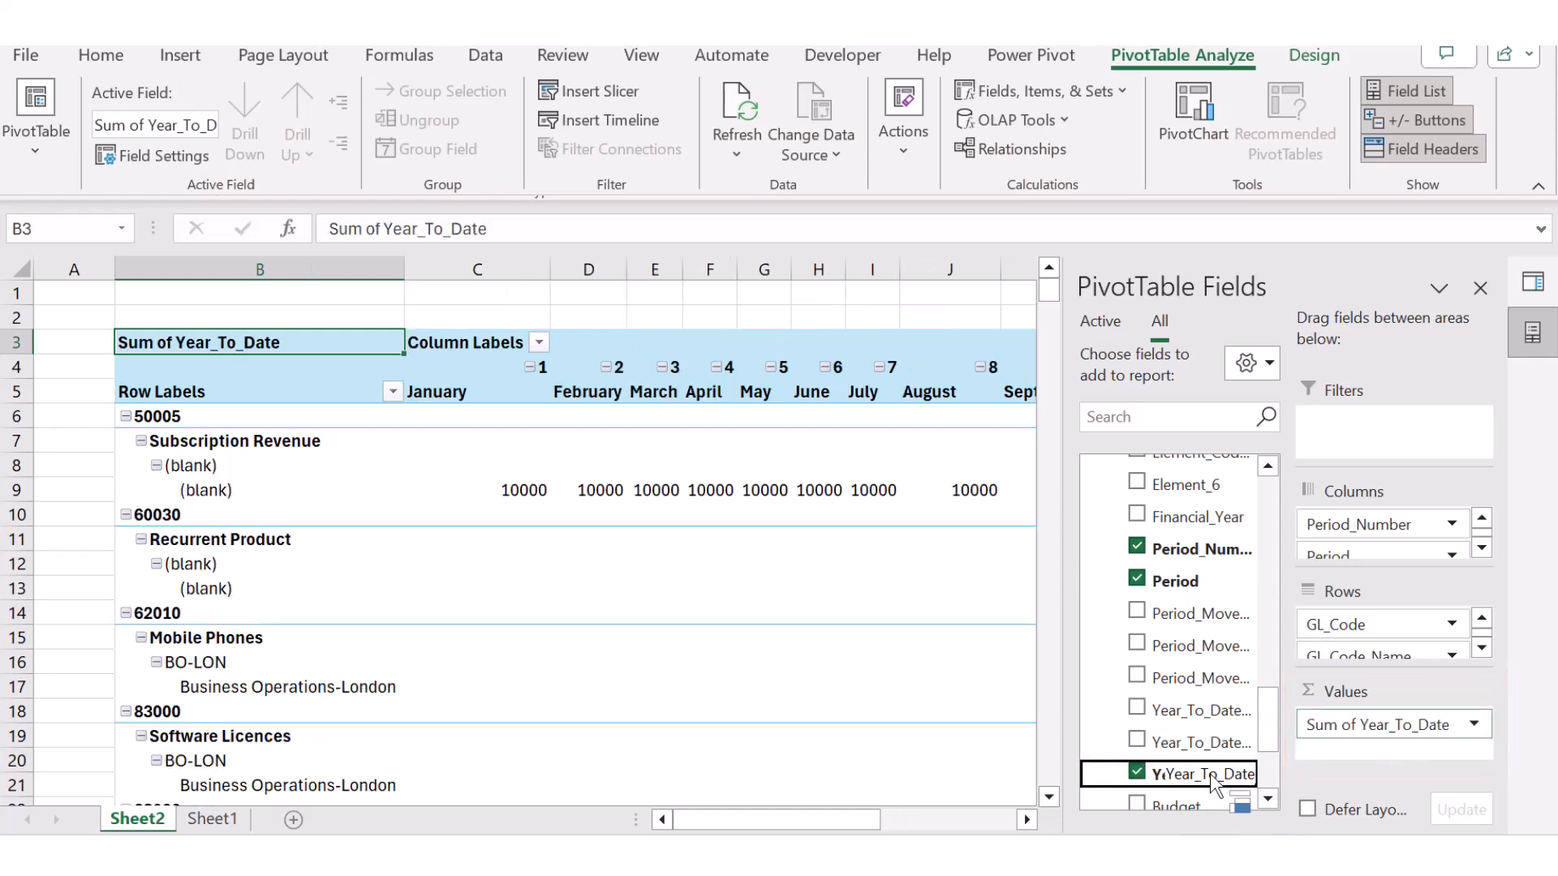
{"action": "left_click_drag", "start_coordinate": [1209, 773], "coordinate": [1353, 734]}
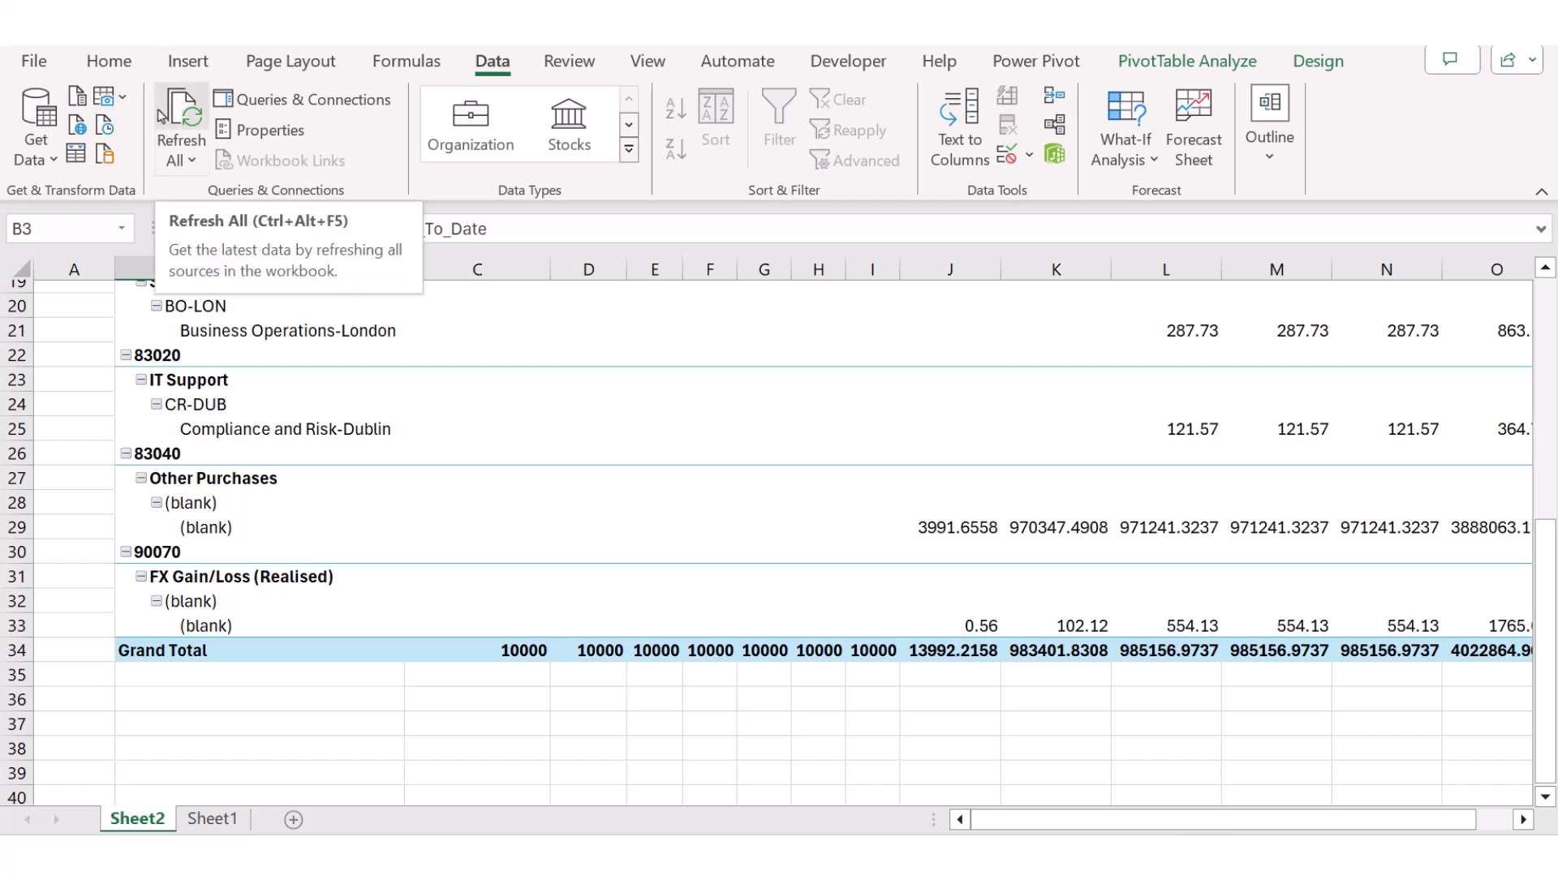
{"action": "left_click", "coordinate": [194, 161]}
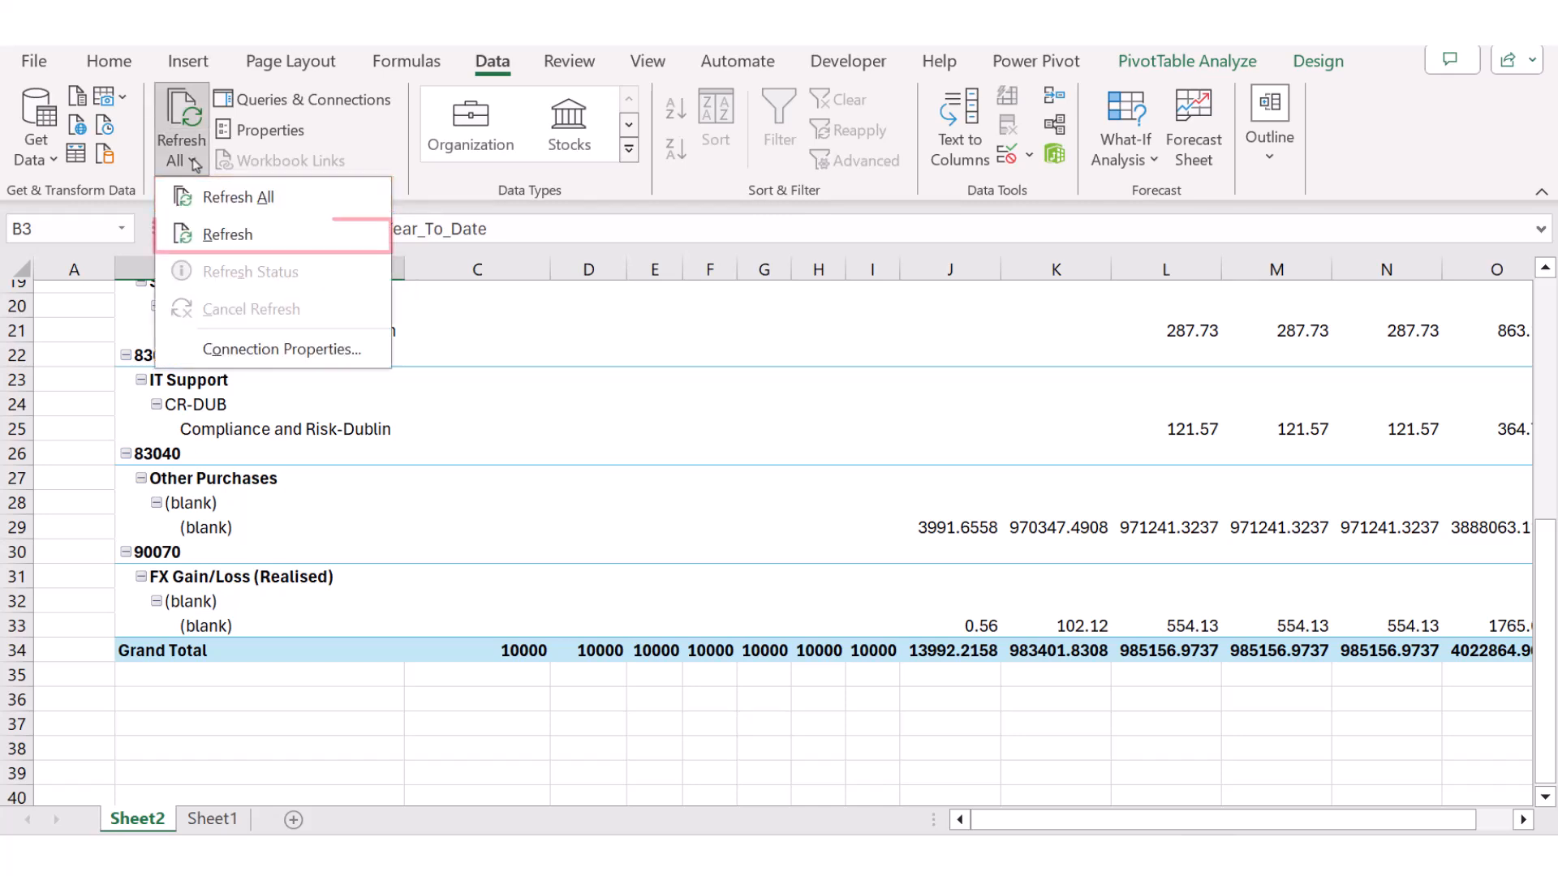